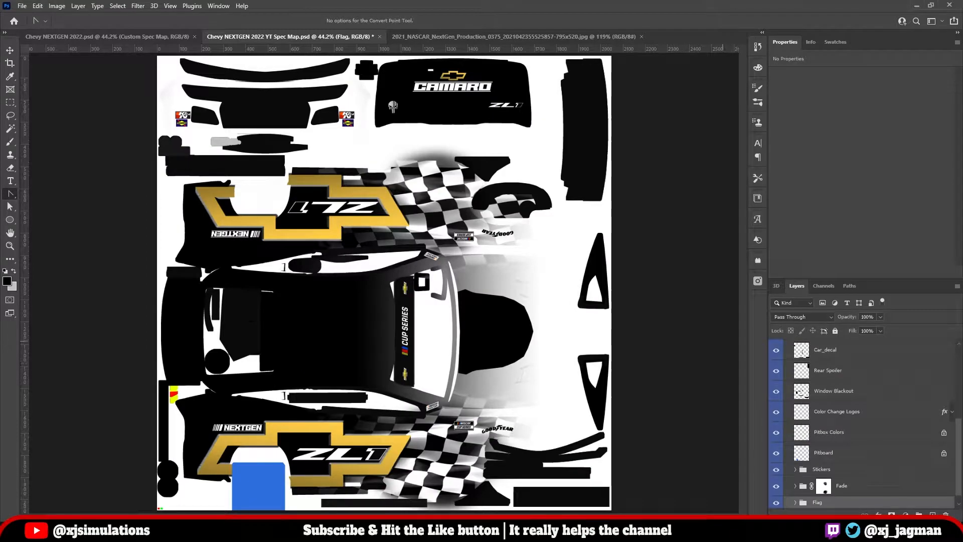
- Show the Turn Off Before Exporting TGA group, then expand the Custom Spec Map group and make it visible
scroll(863, 424, "up", 2)
scroll(863, 424, "up", 4)
left_click(777, 357)
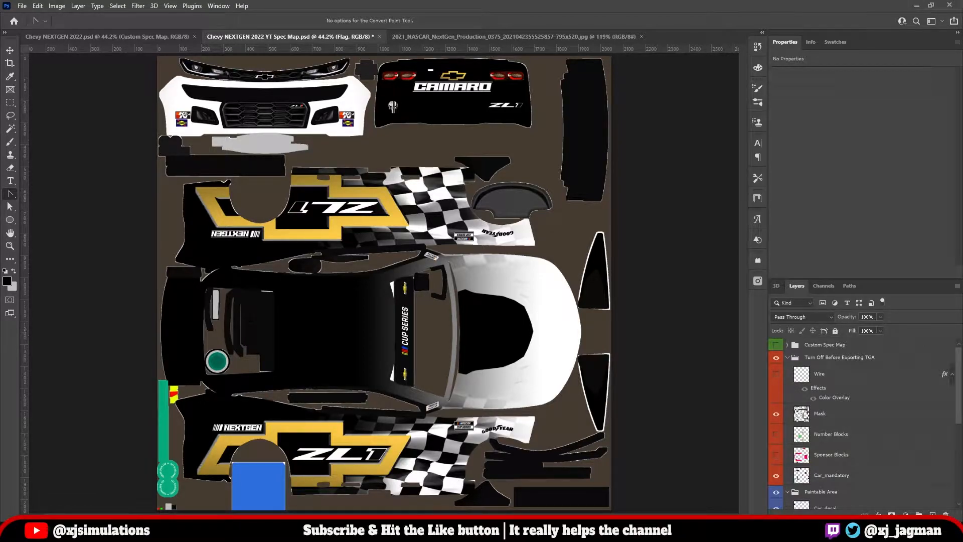
left_click(787, 344)
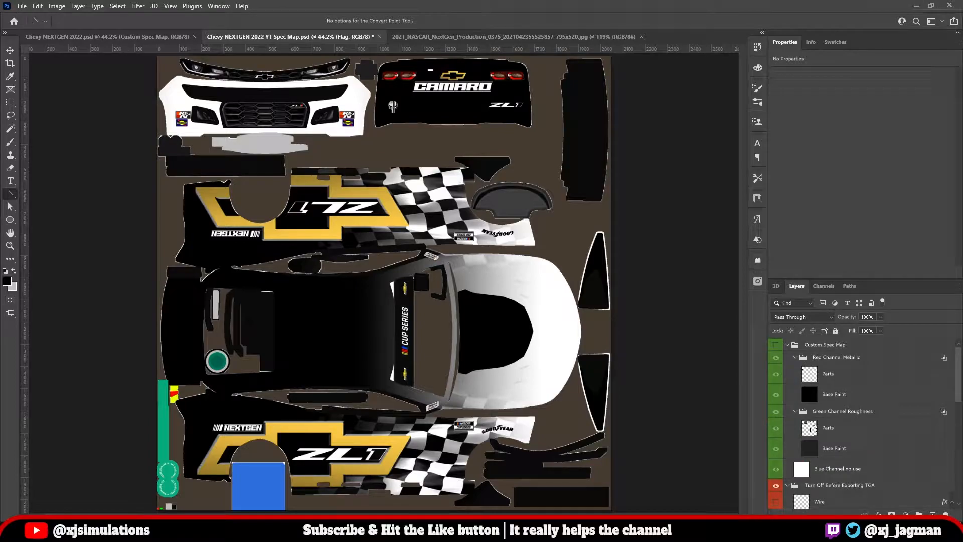
left_click(776, 345)
left_click(775, 345)
left_click(775, 345)
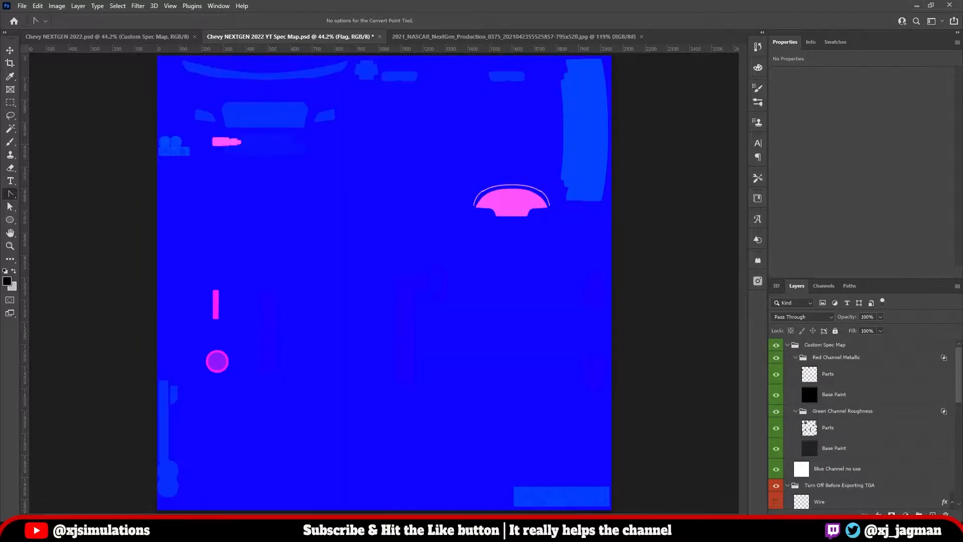
left_click(776, 344)
- Save a Targa copy of the spec map over the existing car_spec file and view the car model in iRacing
key("ctrl+alt+s")
left_click(331, 327)
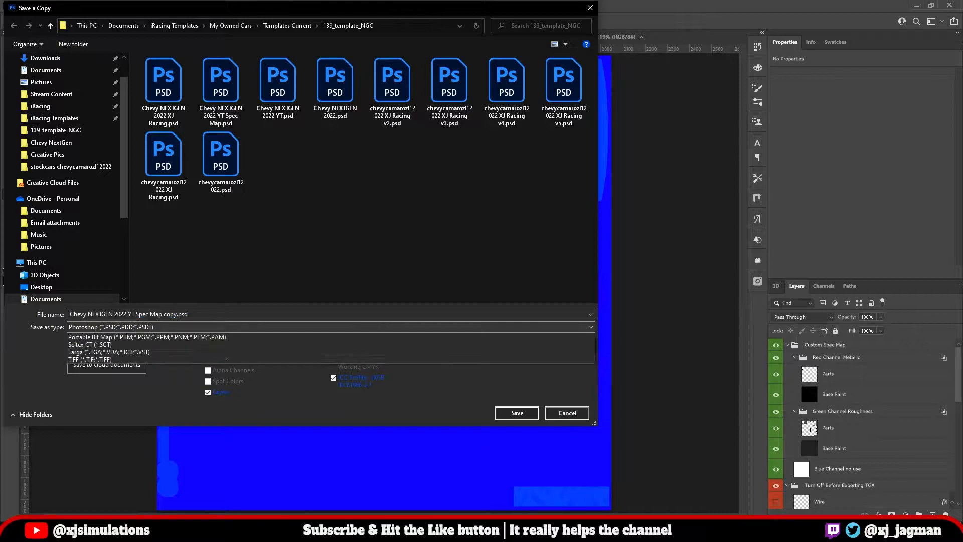
left_click(331, 488)
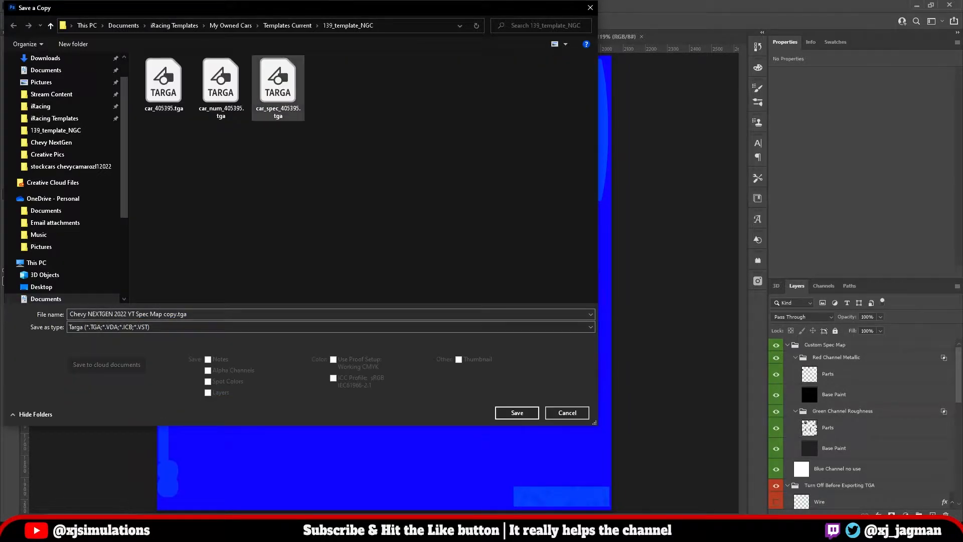
left_click(278, 88)
left_click(516, 413)
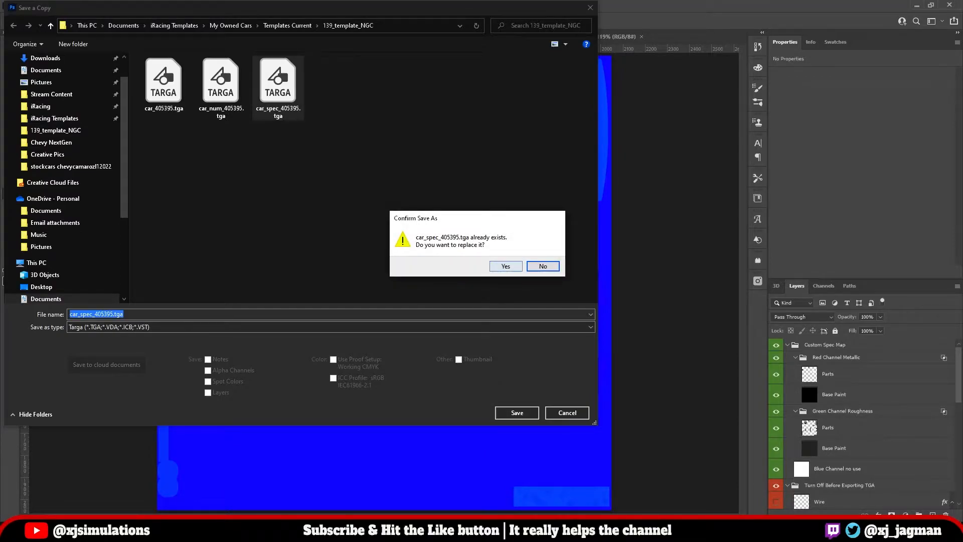
left_click(506, 266)
left_click(488, 204)
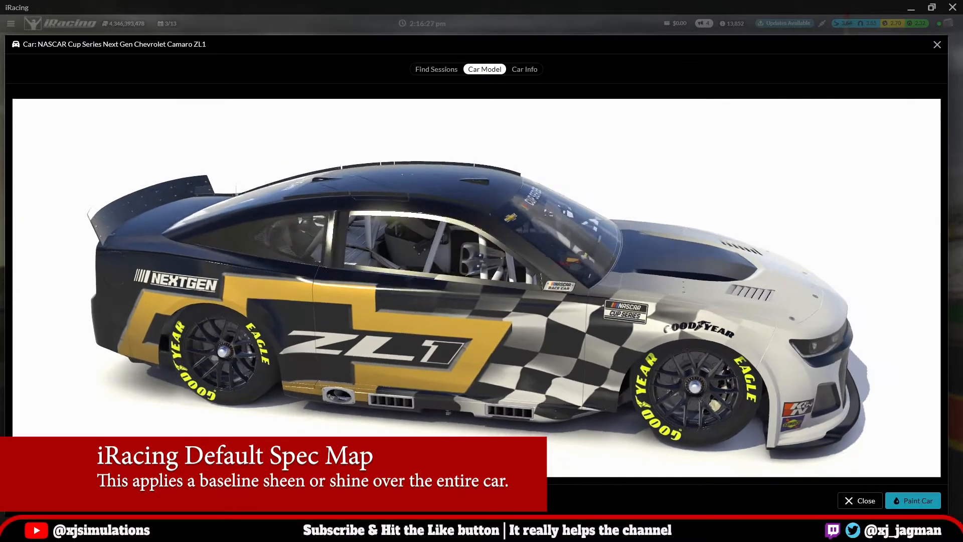
mouse_move(477, 286)
left_mouse_down()
mouse_move(436, 294)
mouse_move(593, 331)
mouse_move(677, 293)
mouse_move(436, 334)
mouse_move(341, 331)
mouse_move(271, 311)
mouse_move(301, 301)
mouse_move(306, 329)
mouse_move(281, 327)
mouse_move(502, 268)
mouse_move(483, 285)
left_mouse_up()
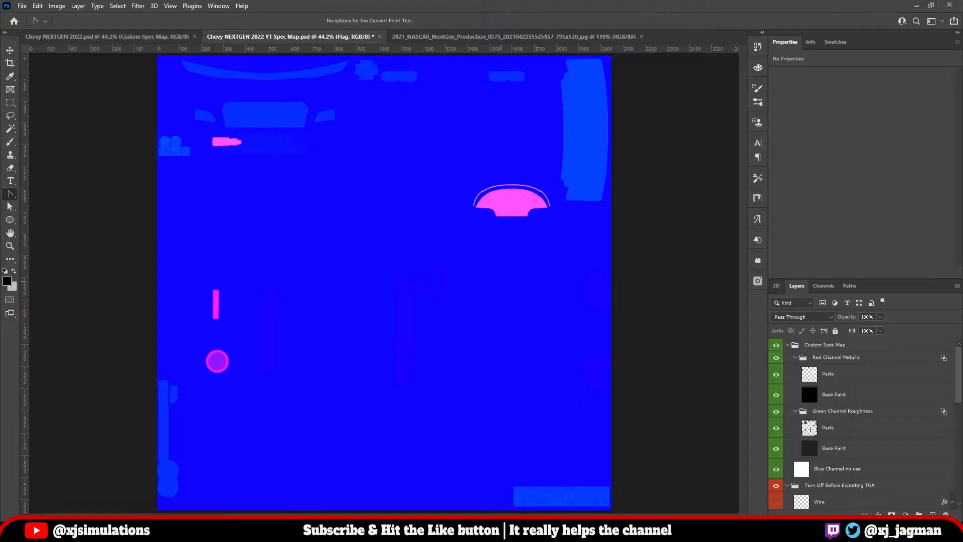
- With Custom Spec Map hidden, duplicate the Stickers, Fade, Flag and Base Paint groups and move the copies above the Custom Spec Map group
left_click(776, 346)
scroll(862, 424, "down", 10)
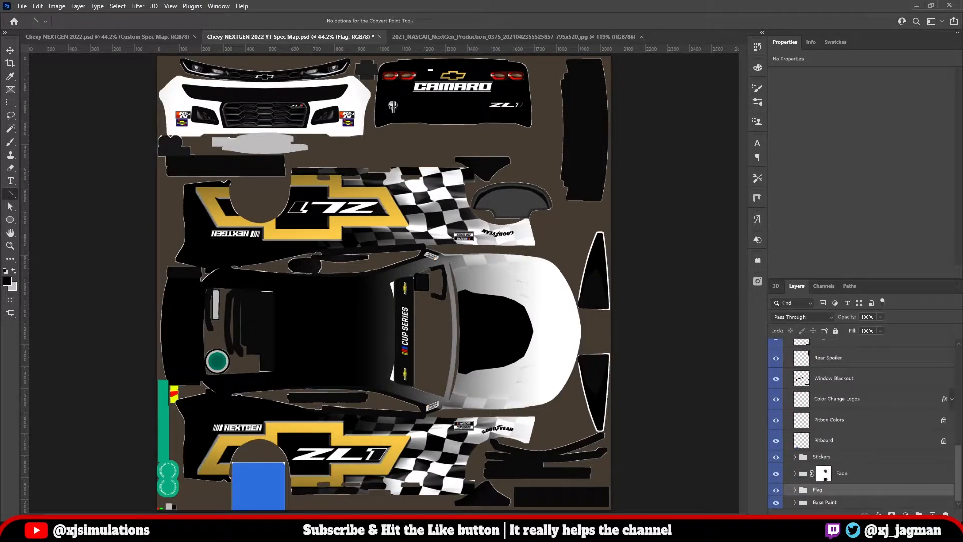
scroll(863, 424, "up", 1)
scroll(863, 424, "down", 1)
left_click(822, 457)
left_click(825, 502, "shift")
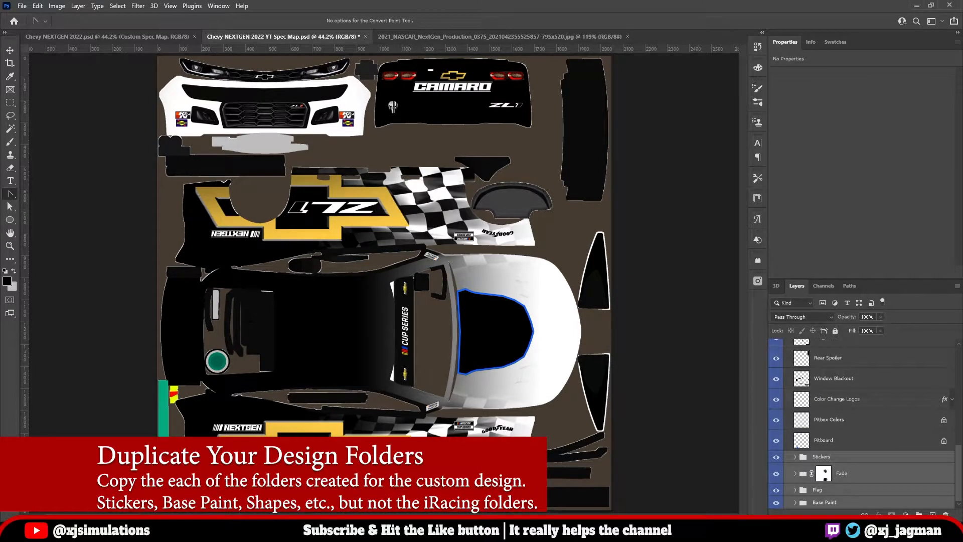
right_click(855, 457)
left_click(890, 86)
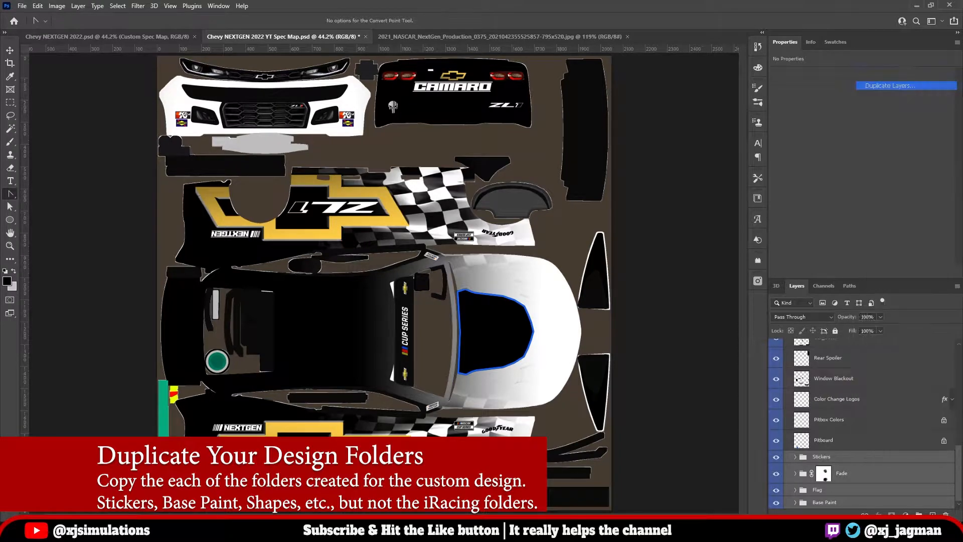
key("Return")
left_click_drag(853, 457, 853, 344)
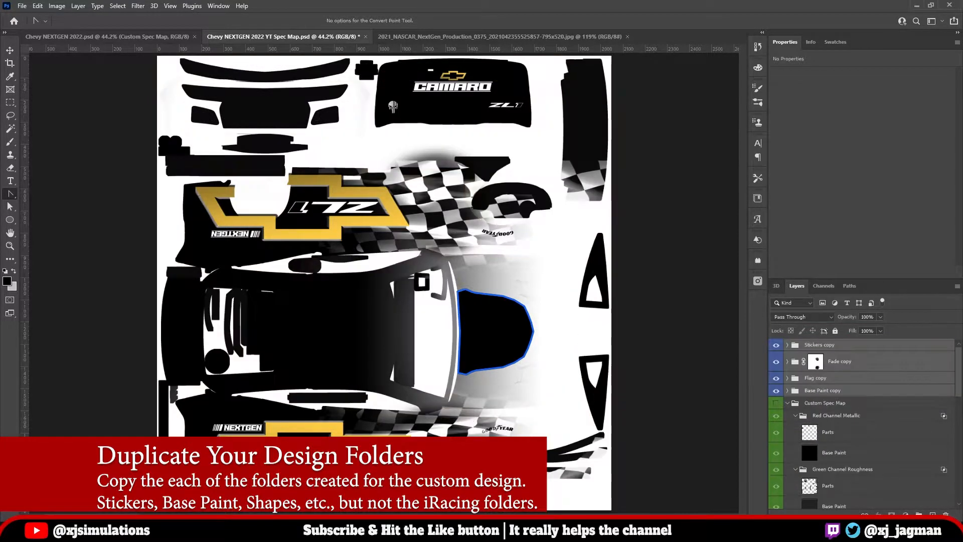
- Examine the contents of the Red Channel Metallic and Green Channel Roughness groups inside Custom Spec Map
scroll(862, 421, "down", 3)
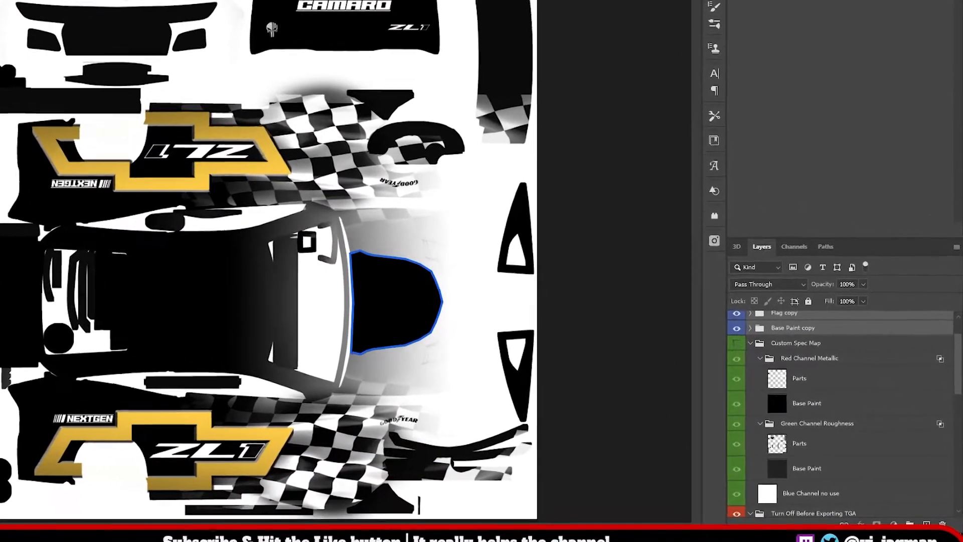
left_click(776, 366)
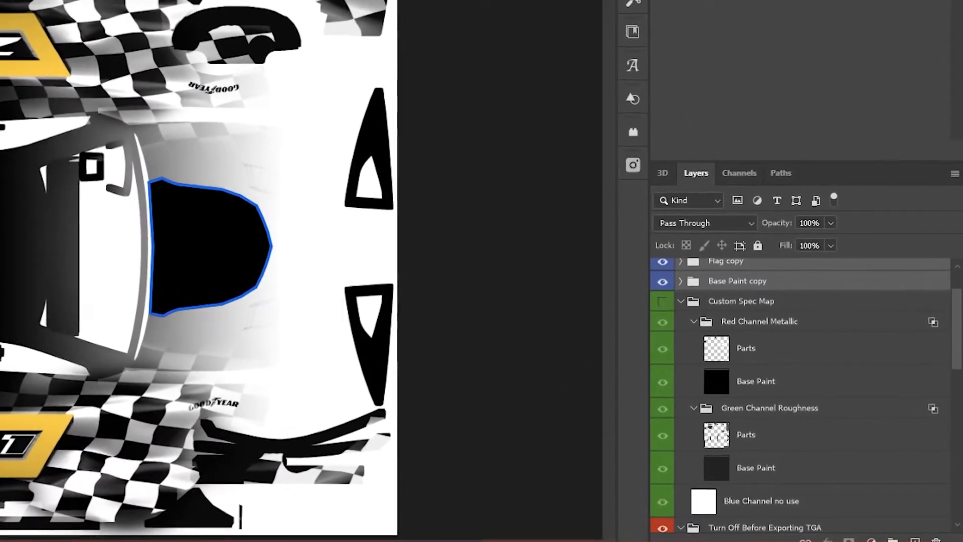
scroll(813, 402, "down", 1)
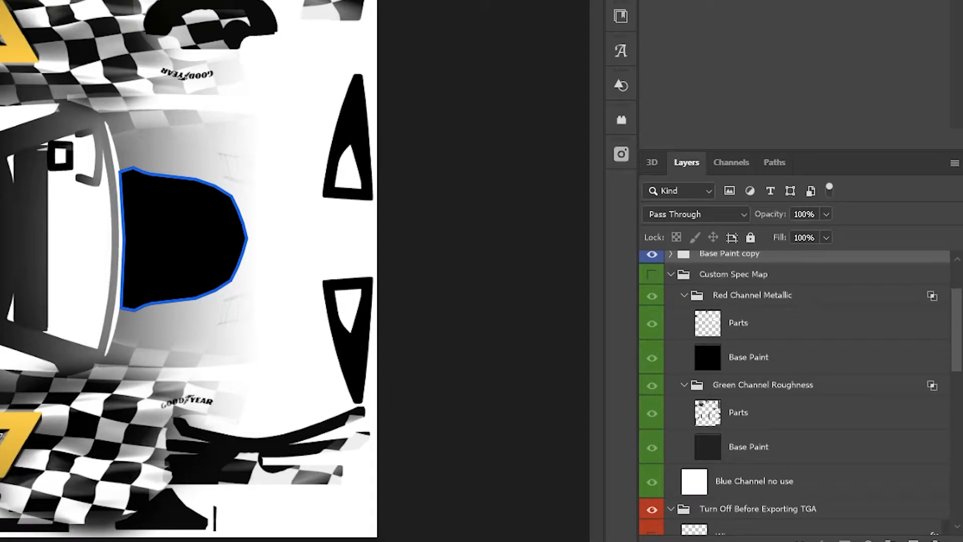
left_click(684, 295)
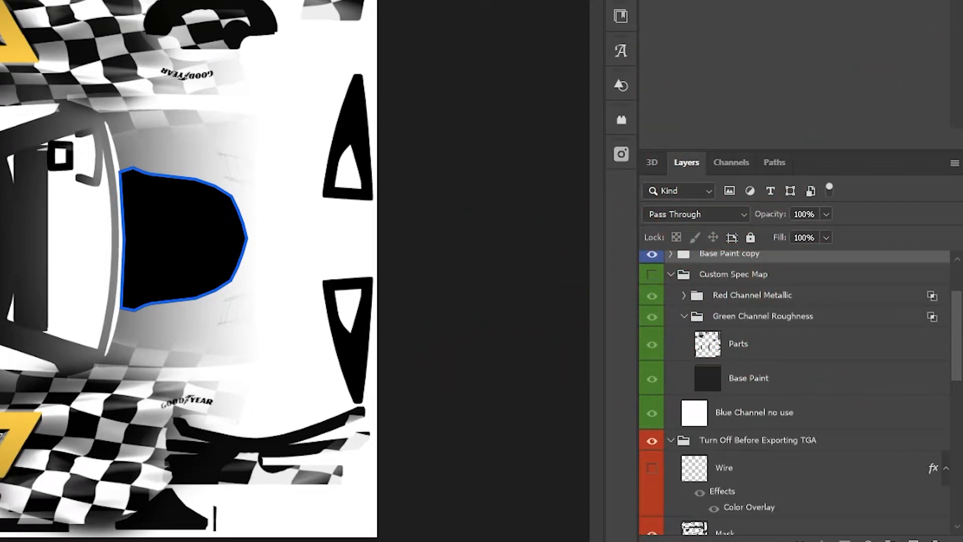
left_click(684, 317)
left_click(684, 295)
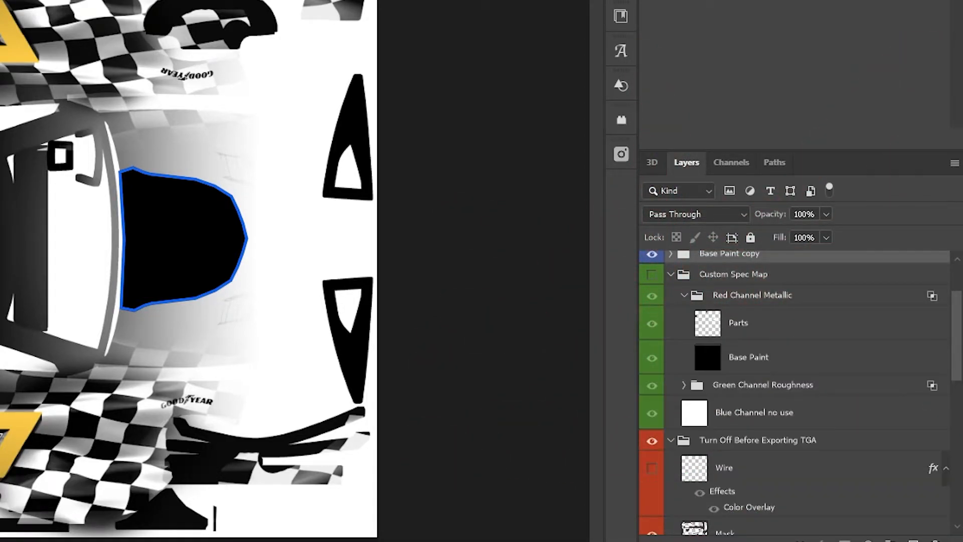
left_click(684, 385)
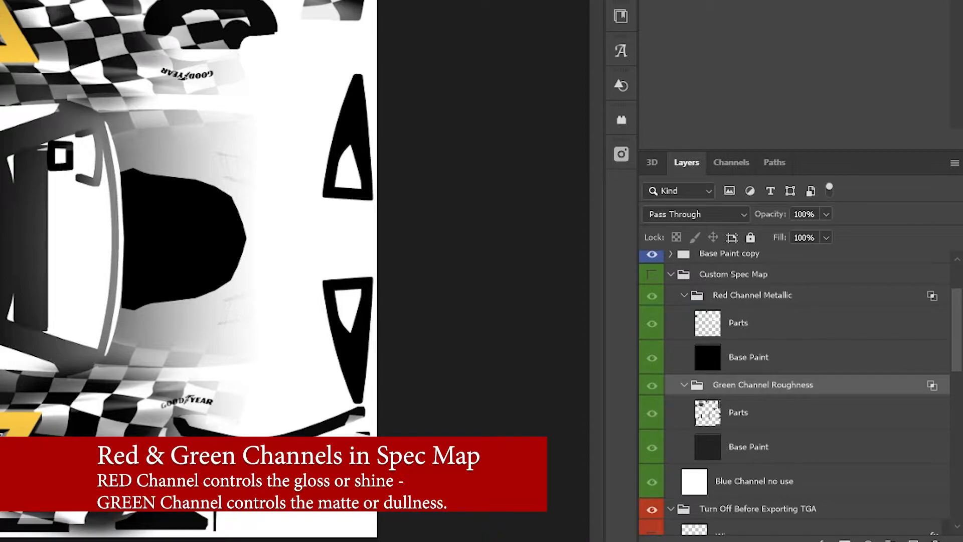
- Move the four copied design groups into Red Channel Metallic, between its Parts and Base Paint layers
scroll(795, 392, "up", 3)
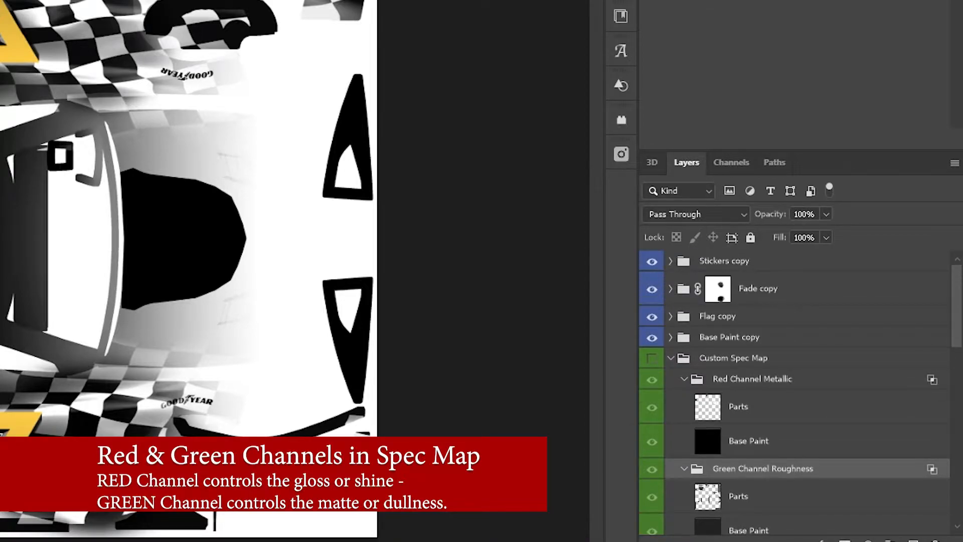
left_click(730, 338, "shift")
left_click_drag(730, 337, 703, 497)
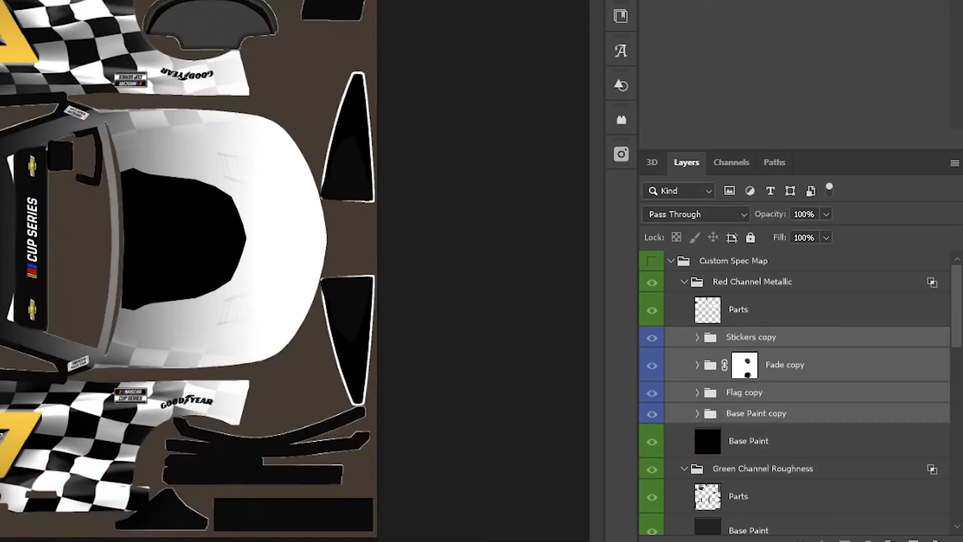
left_click(738, 309)
left_click(748, 441)
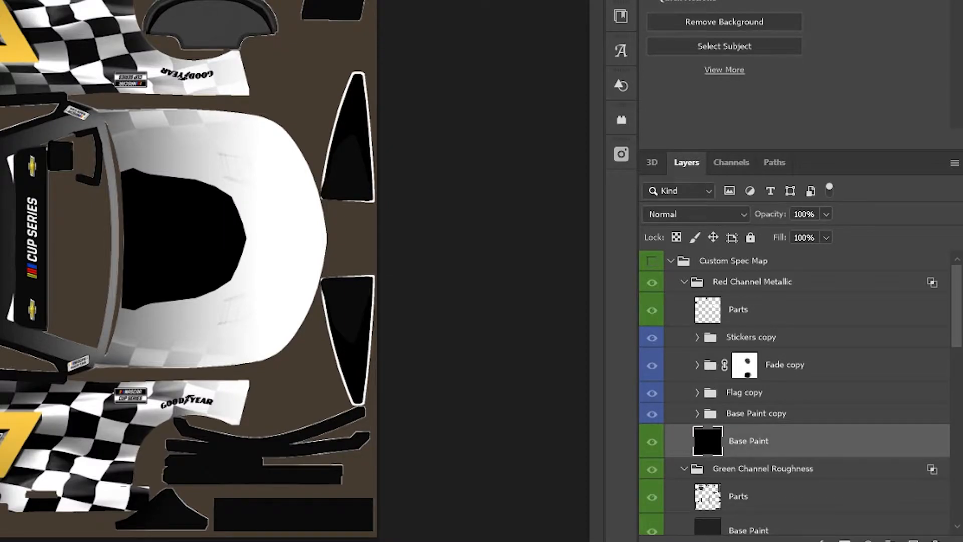
- Add a Normal Color Overlay at 100% opacity to the Stickers copy group, with saturation 0% and brightness 32%
left_click(751, 337)
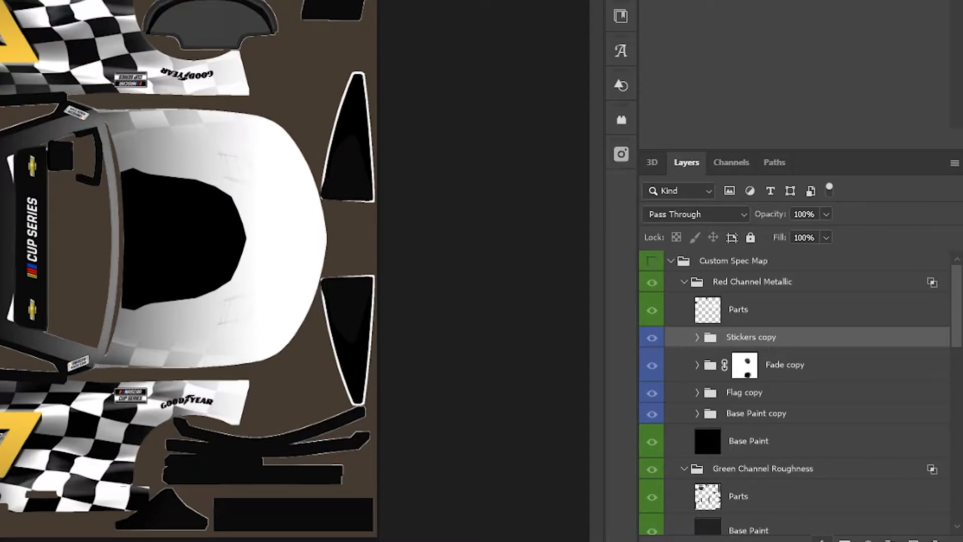
left_click(822, 539)
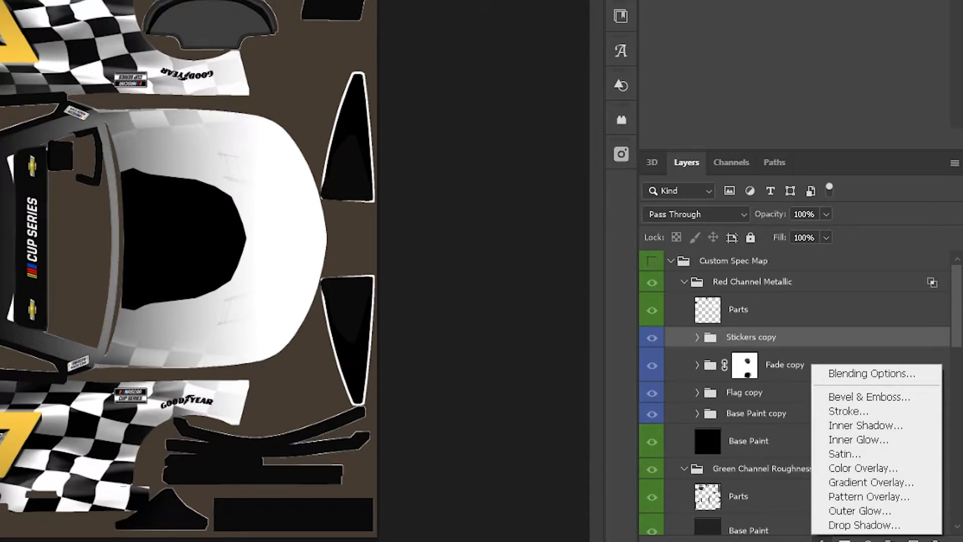
left_click(862, 468)
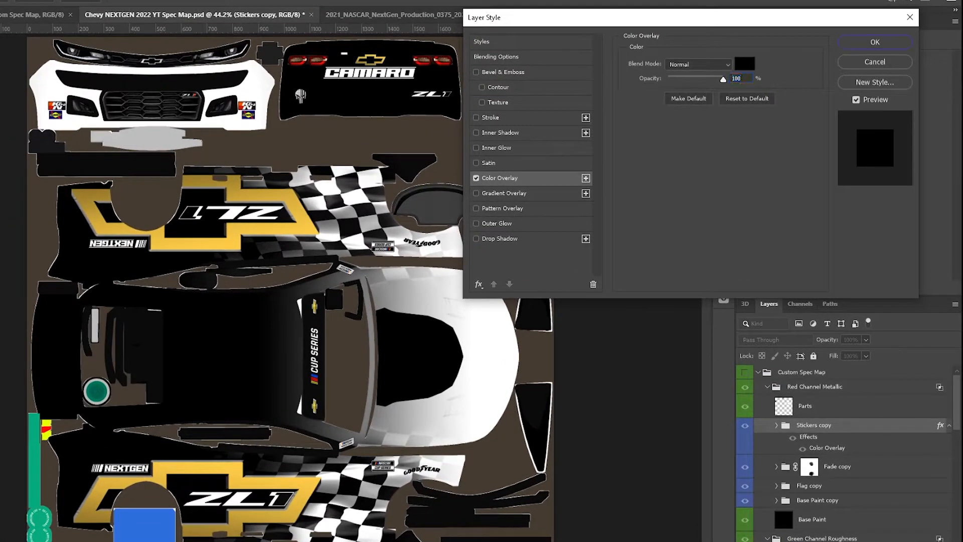
left_click(745, 64)
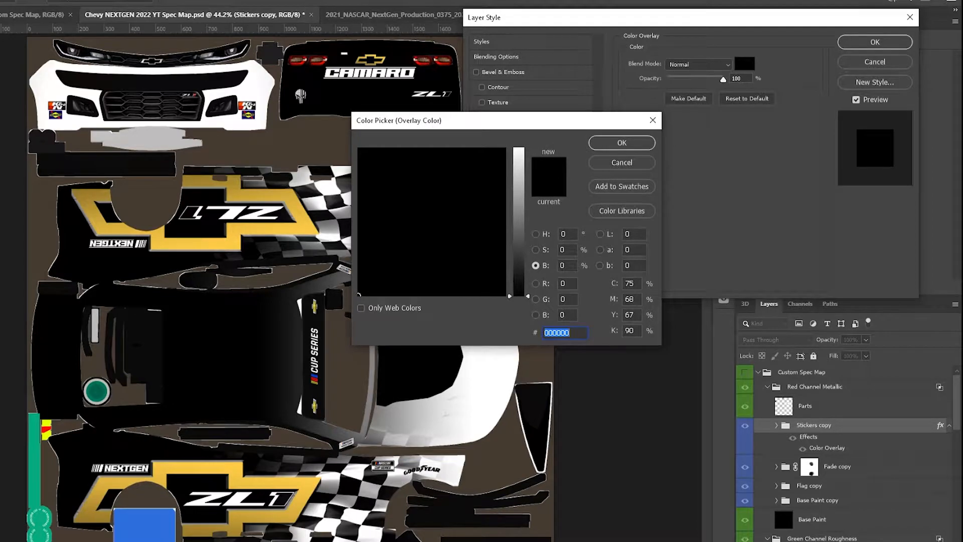
key("Tab")
key("Tab")
type("0")
key("Tab")
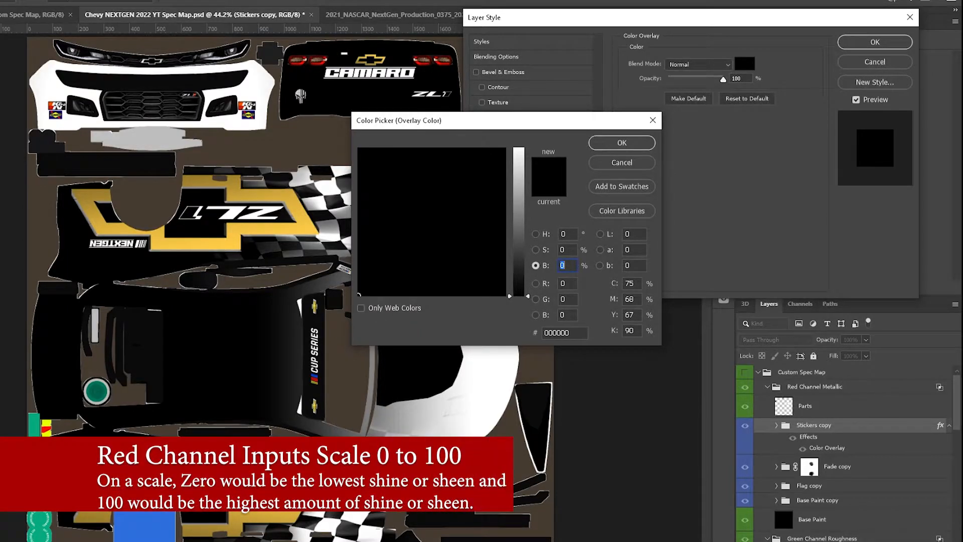
type("32")
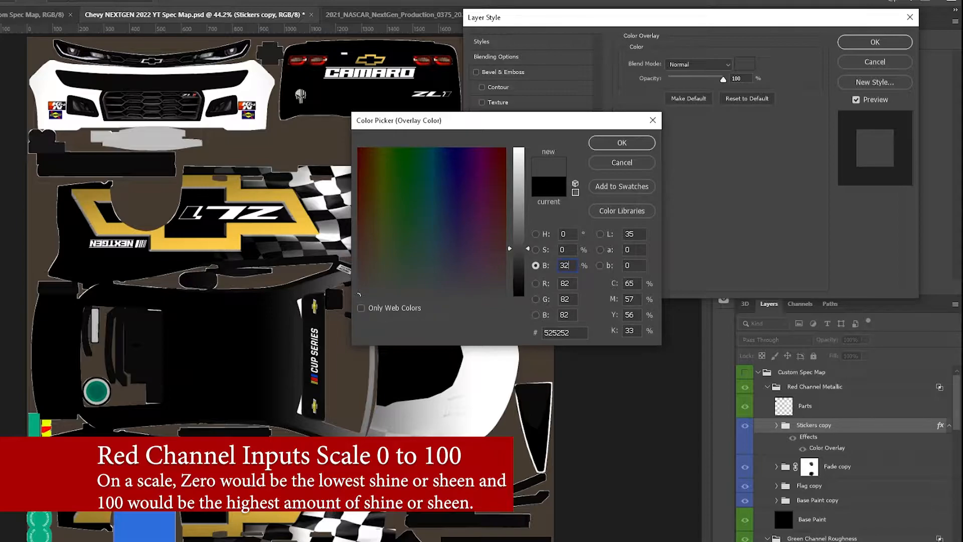
key("Return")
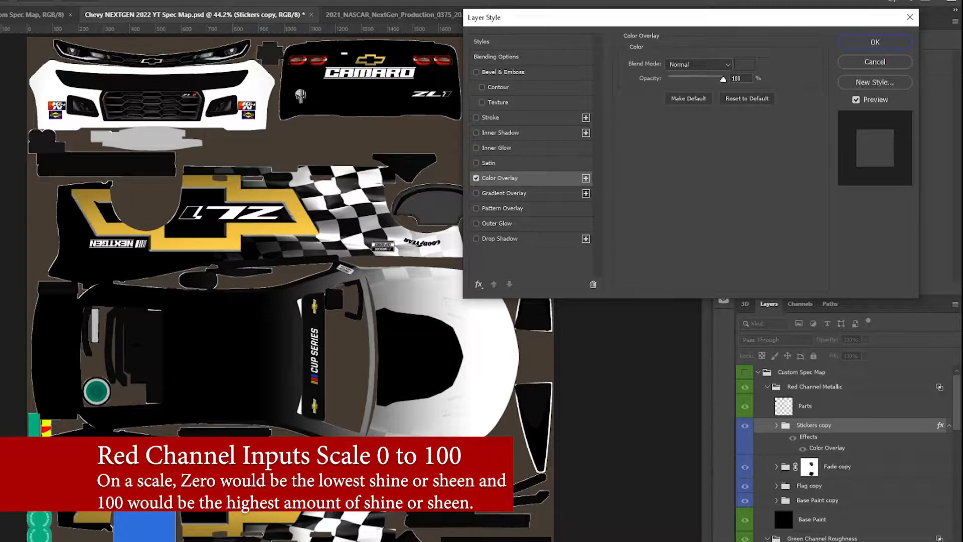
key("Return")
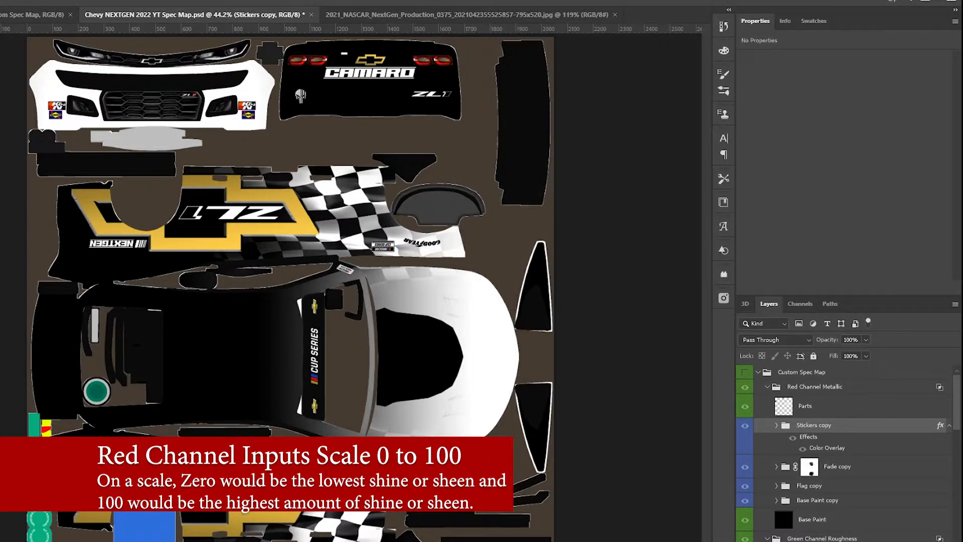
left_click(949, 425)
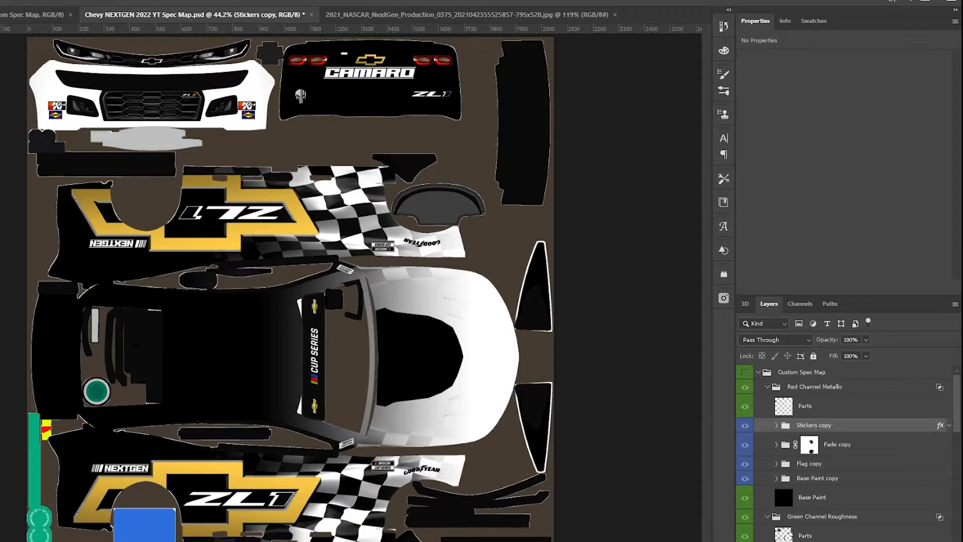
- Add a Normal Color Overlay at 100% opacity to the Fade copy group, with the overlay color's brightness set to 12%
left_click(837, 444)
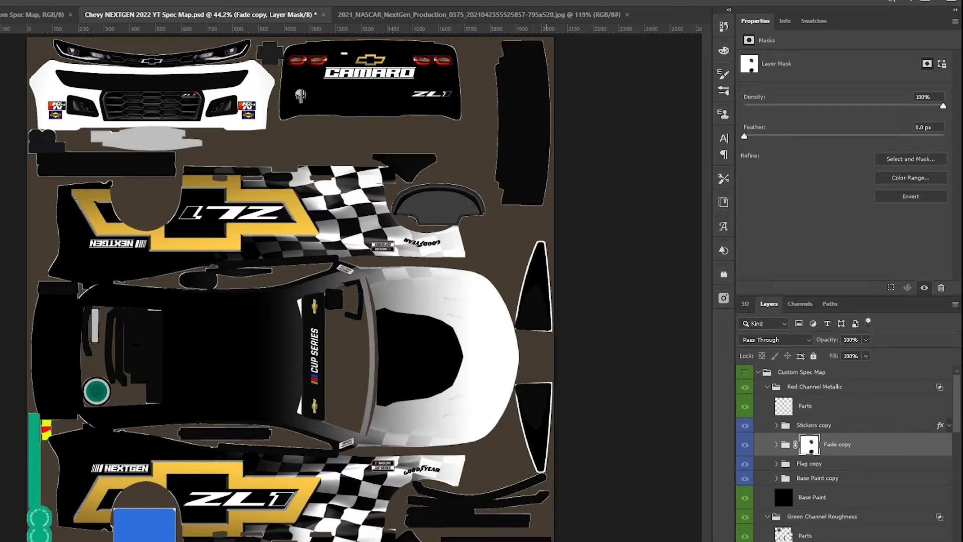
left_click(857, 541)
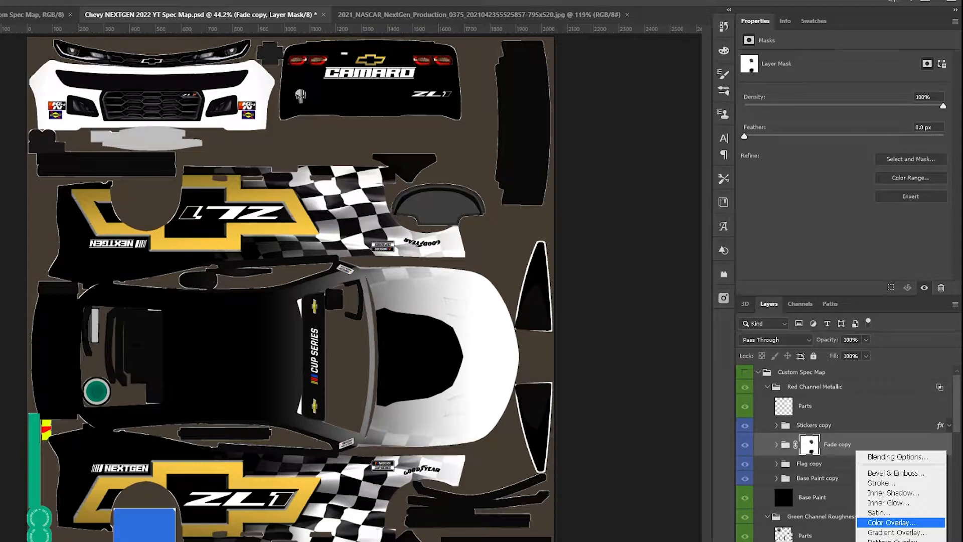
left_click(892, 522)
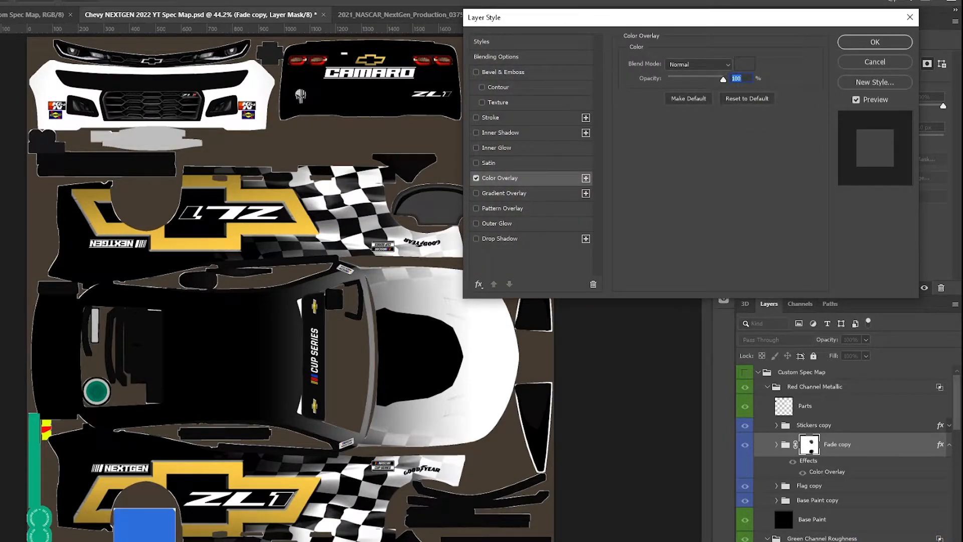
left_click(745, 64)
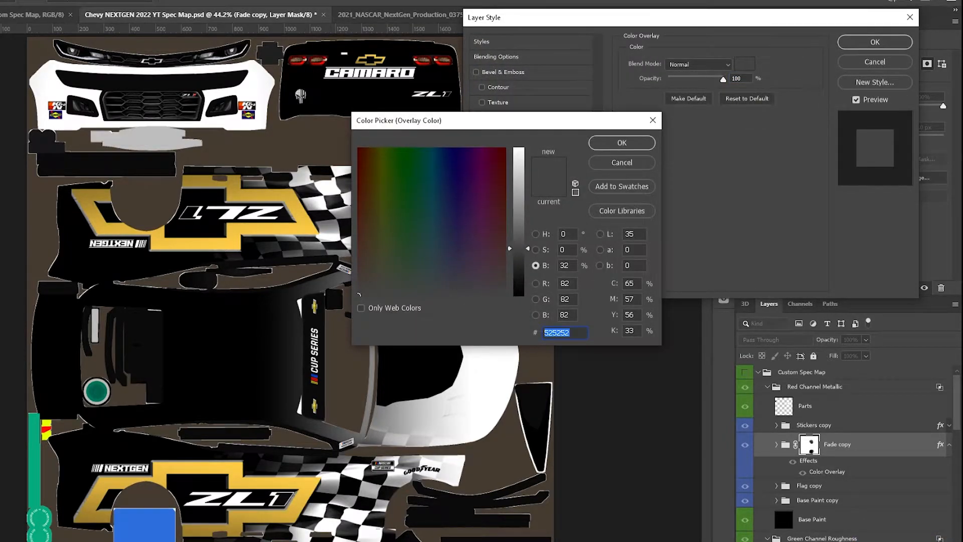
double_click(566, 266)
type("12")
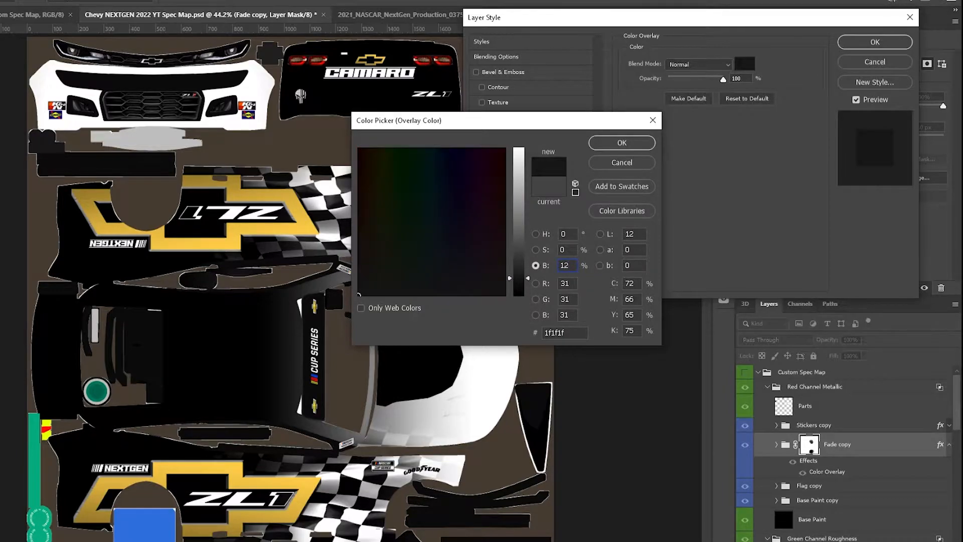
key("Return")
key("Return")
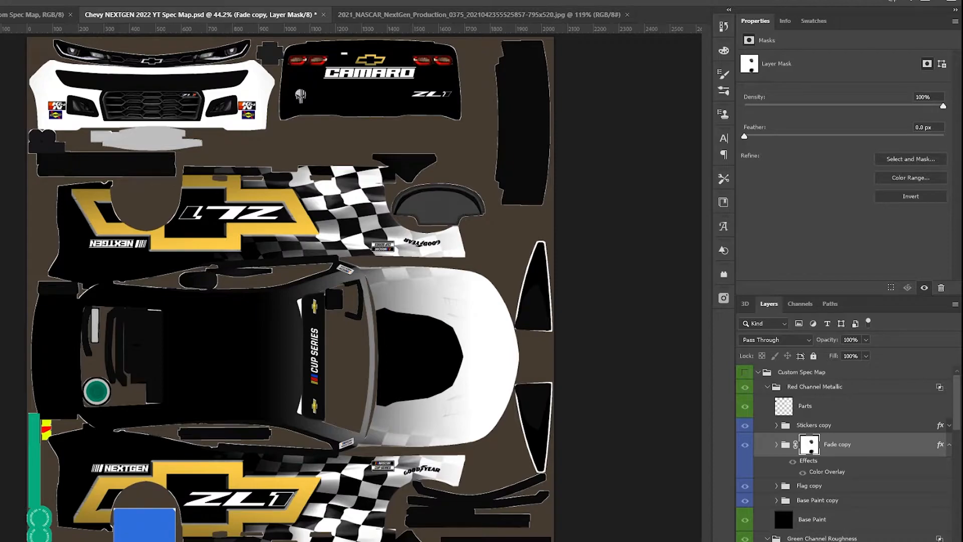
left_click(949, 445)
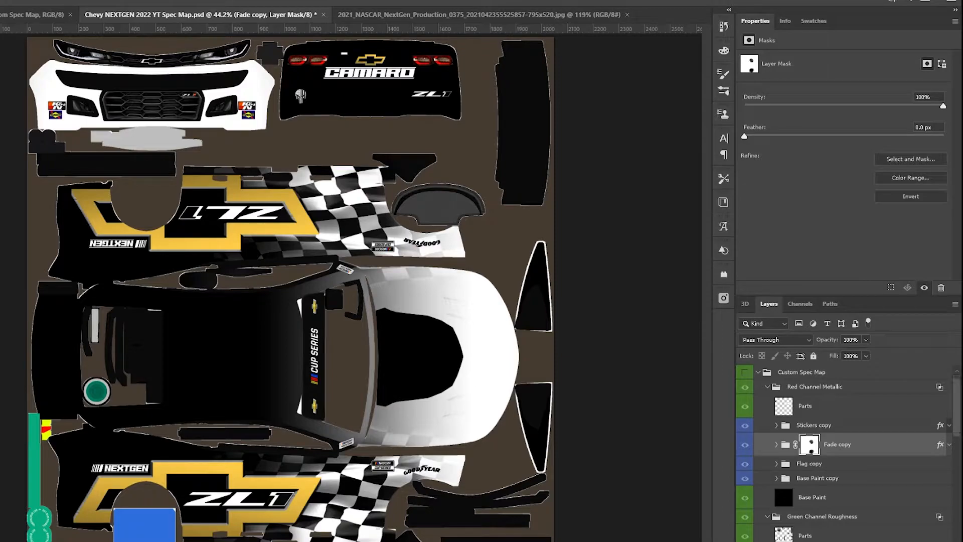
- Copy the layer style of the Fade copy group onto the Flag copy group in Red Channel Metallic and collapse its effects
scroll(848, 454, "down", 1)
left_click(810, 434)
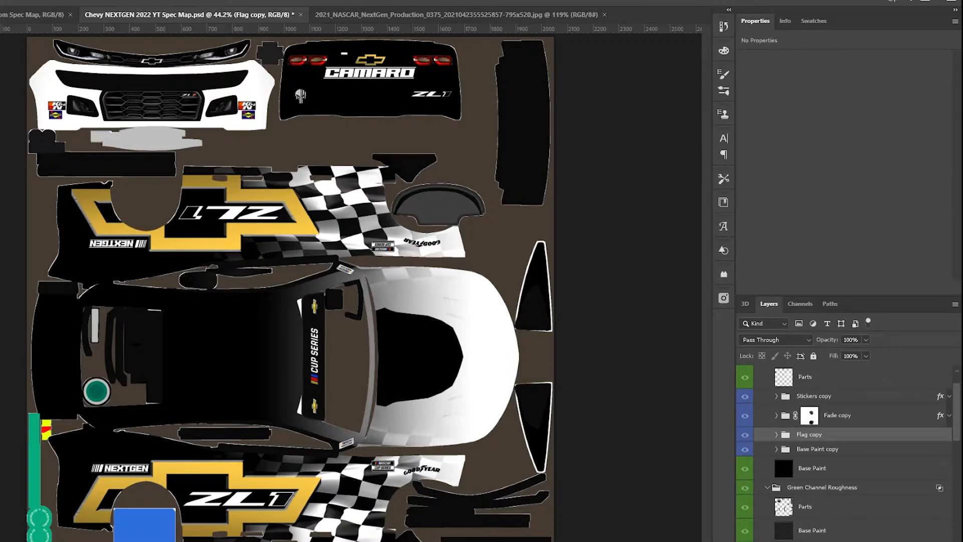
left_click(810, 415)
right_click(786, 415)
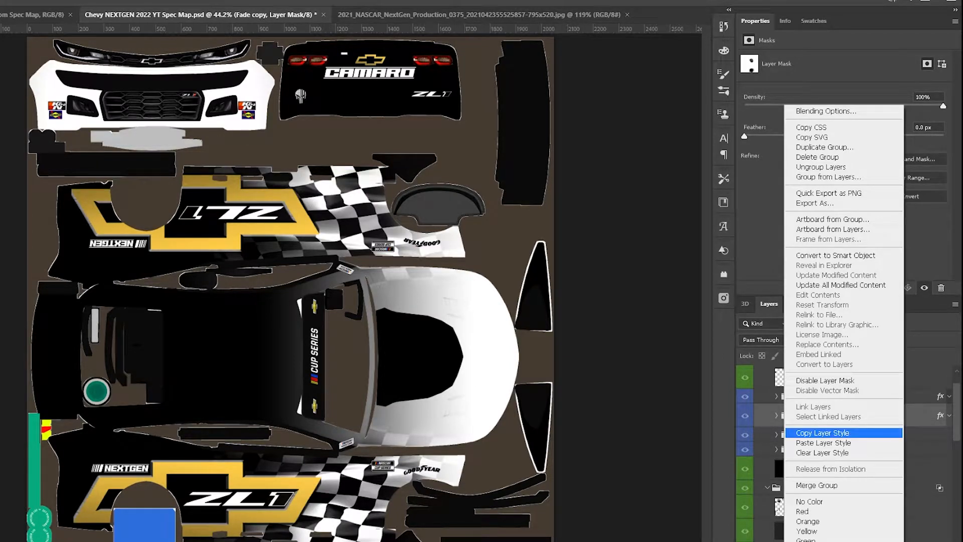
left_click(823, 433)
left_click(809, 435)
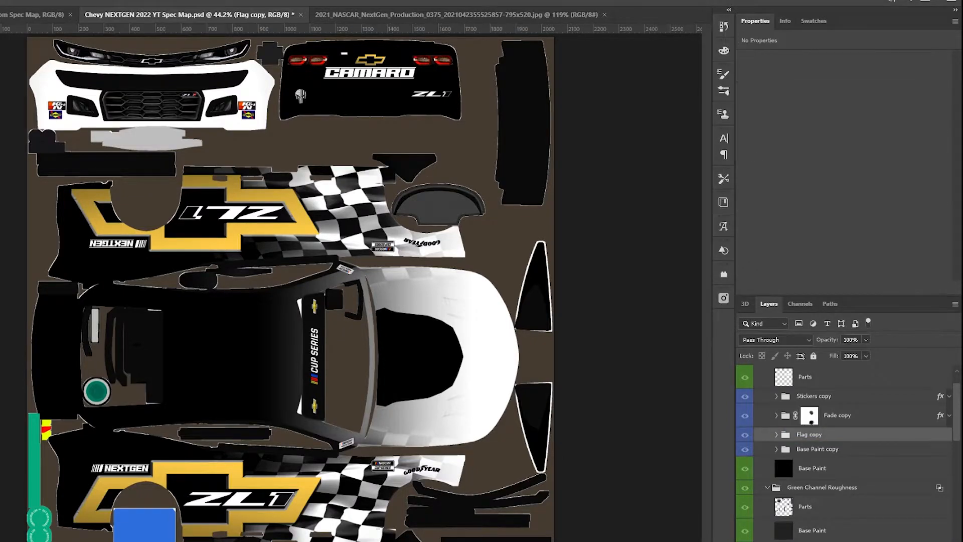
right_click(755, 434)
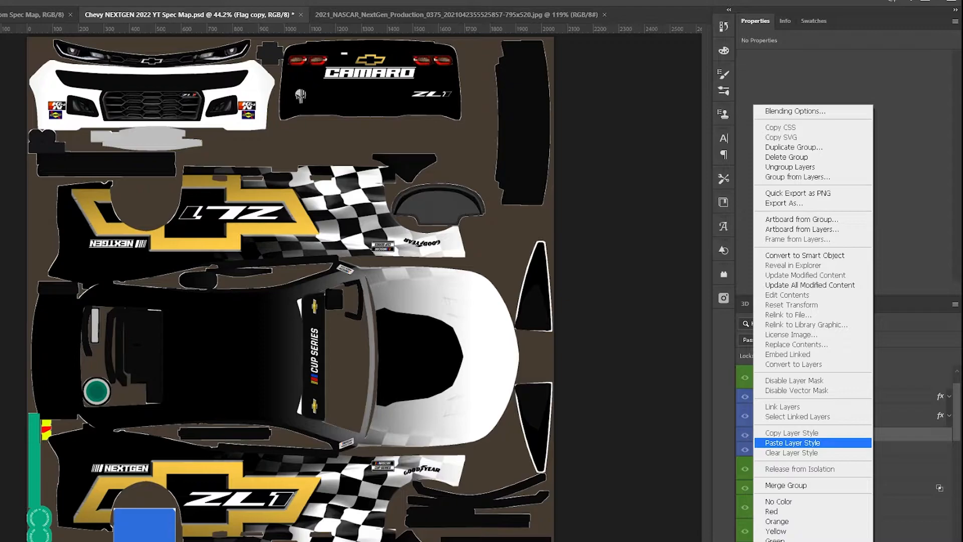
left_click(793, 443)
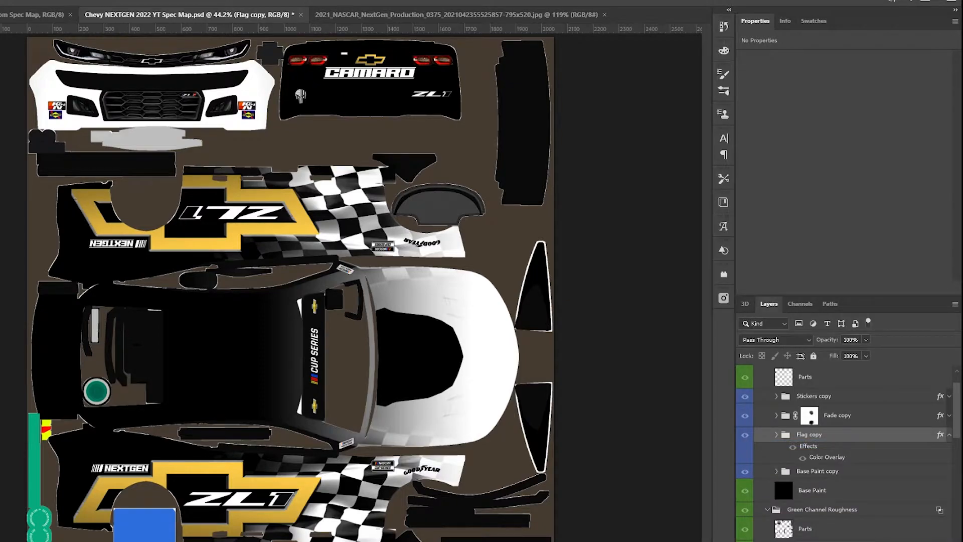
left_click(949, 434)
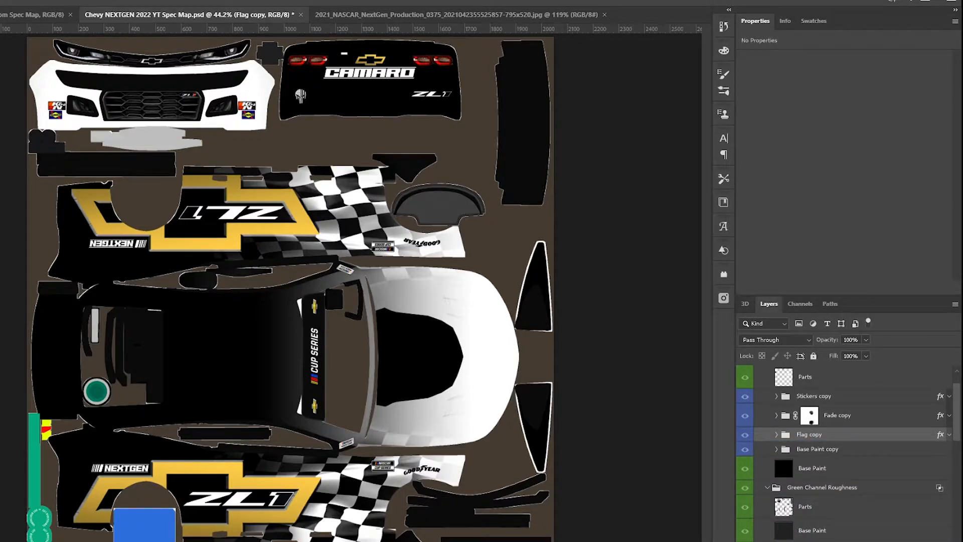
- Add a Normal Color Overlay at 100% opacity to the Base Paint copy group, with the overlay color's brightness set to 35%
left_click(761, 449)
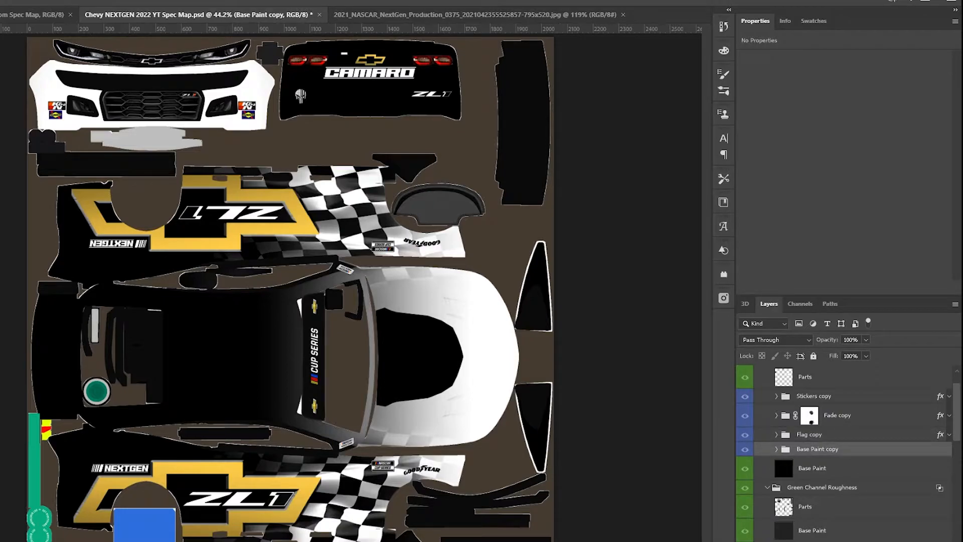
left_click(860, 541)
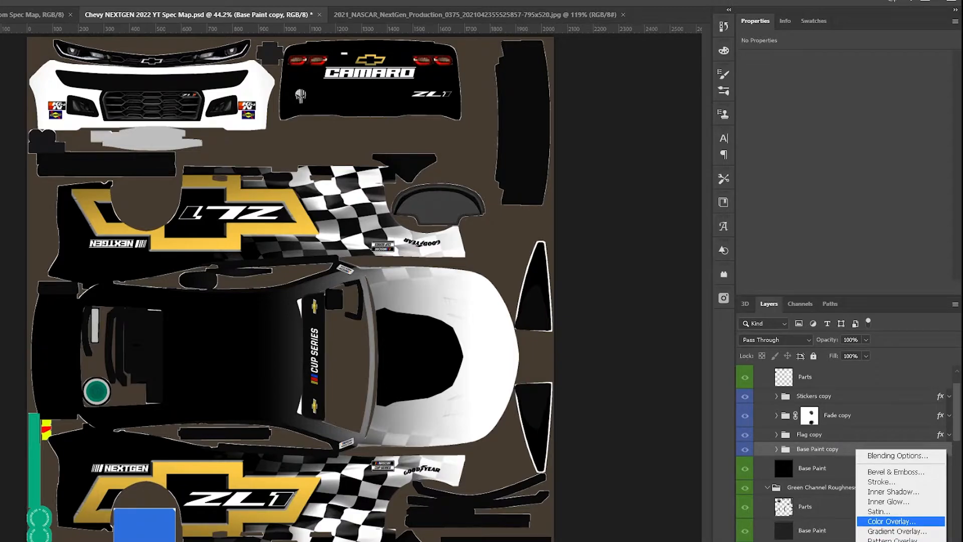
left_click(891, 521)
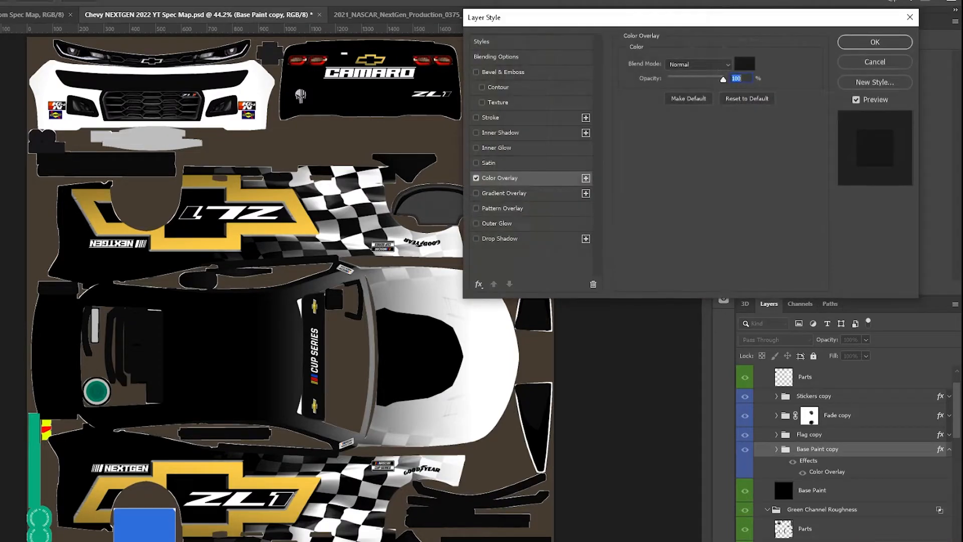
left_click(745, 64)
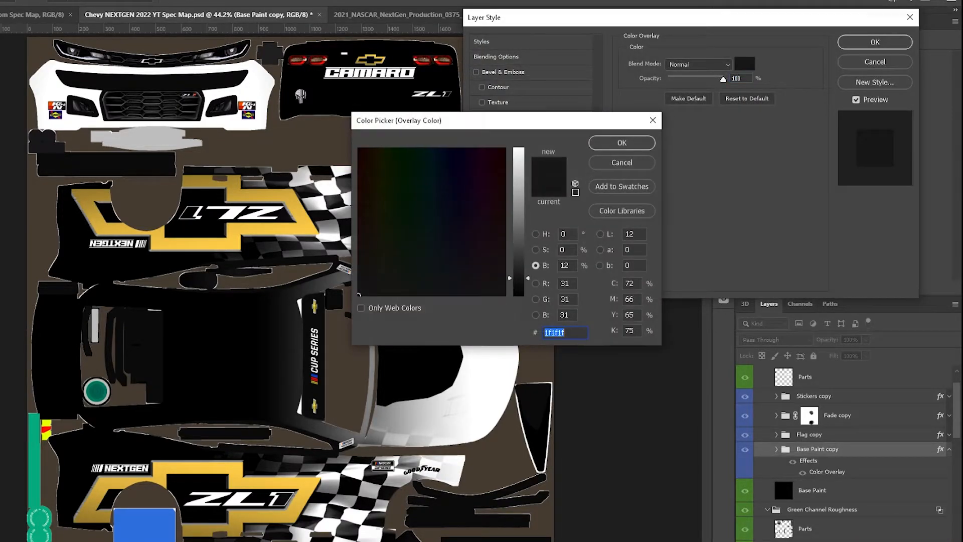
double_click(565, 266)
type("35")
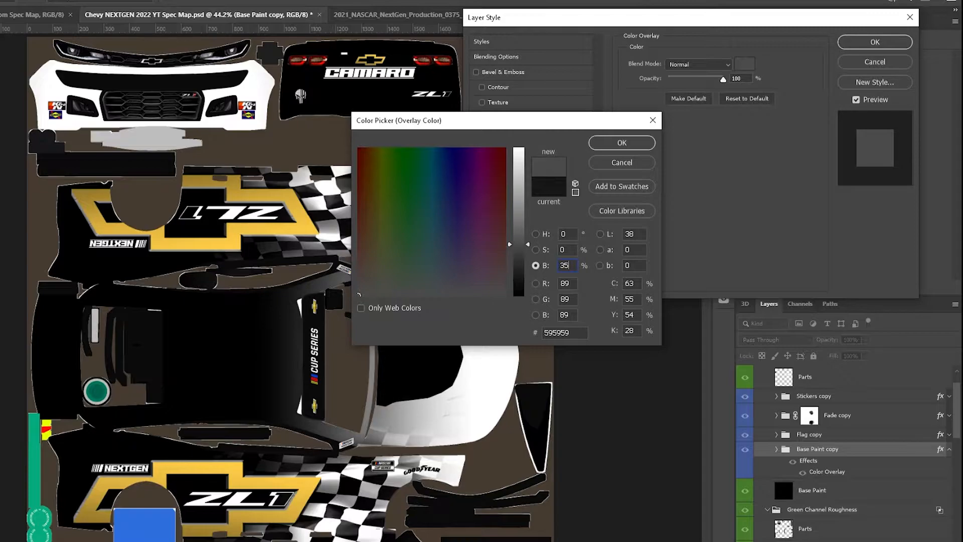
key("Return")
key("Return")
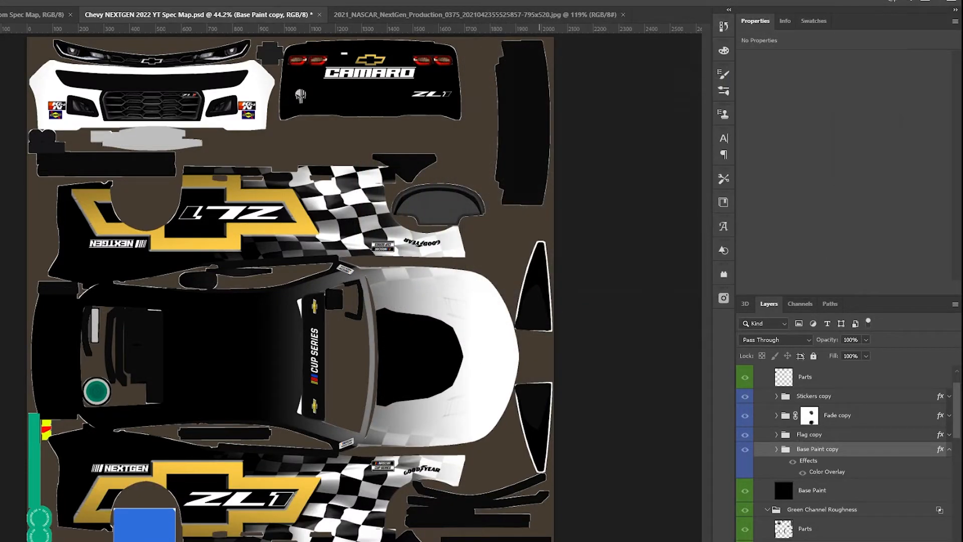
left_click(949, 449)
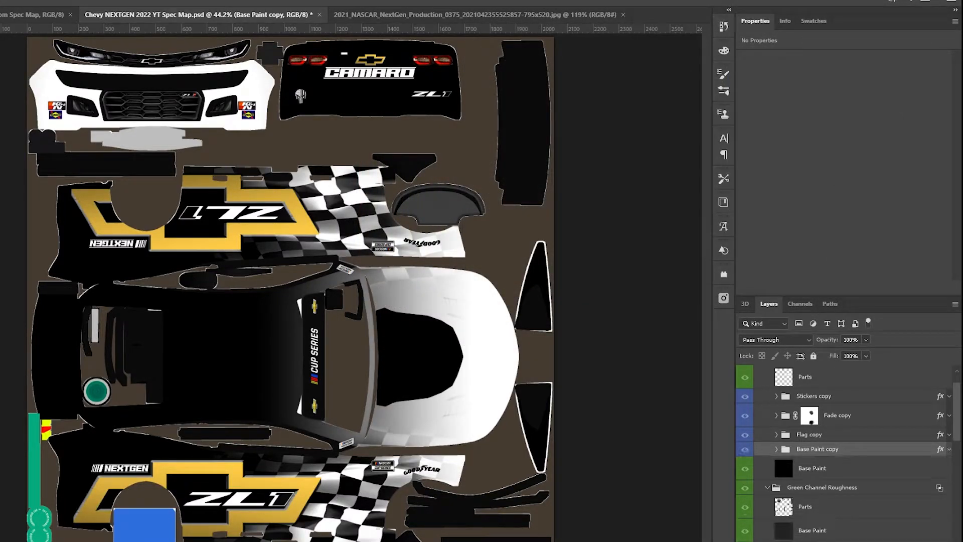
- Select the four copied groups in Red Channel Metallic and briefly show Custom Spec Map to preview the result on the canvas
left_click(823, 396, "shift")
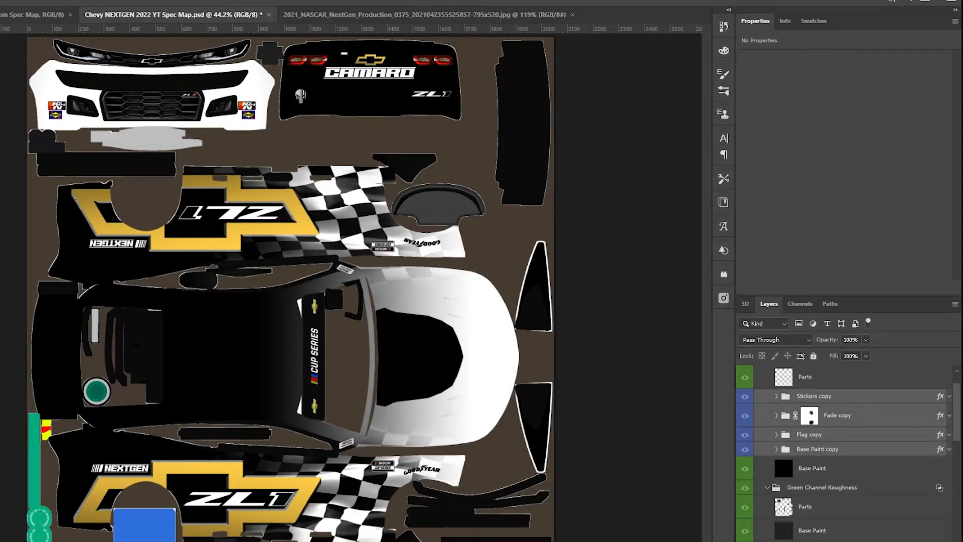
scroll(823, 396, "up", 2)
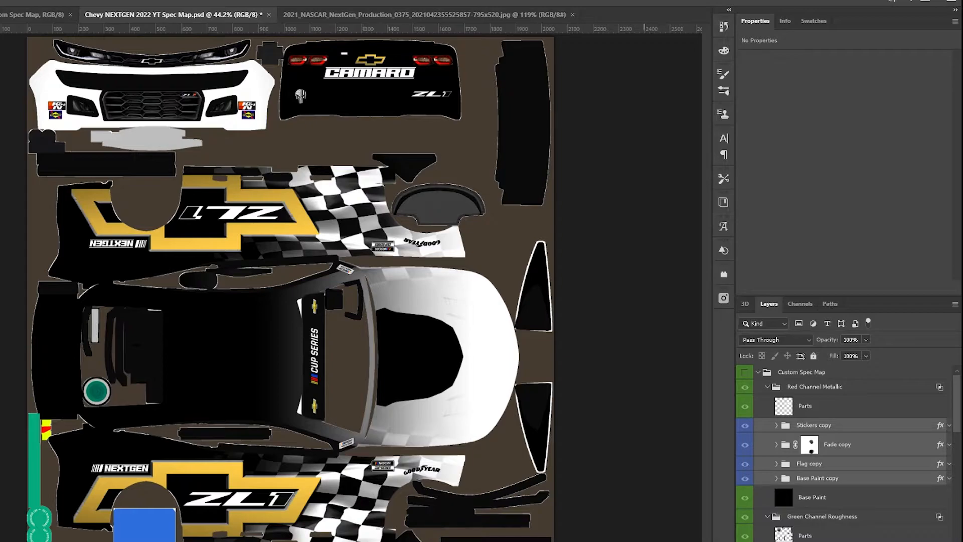
left_click(745, 372)
left_click(745, 372)
left_click(745, 373)
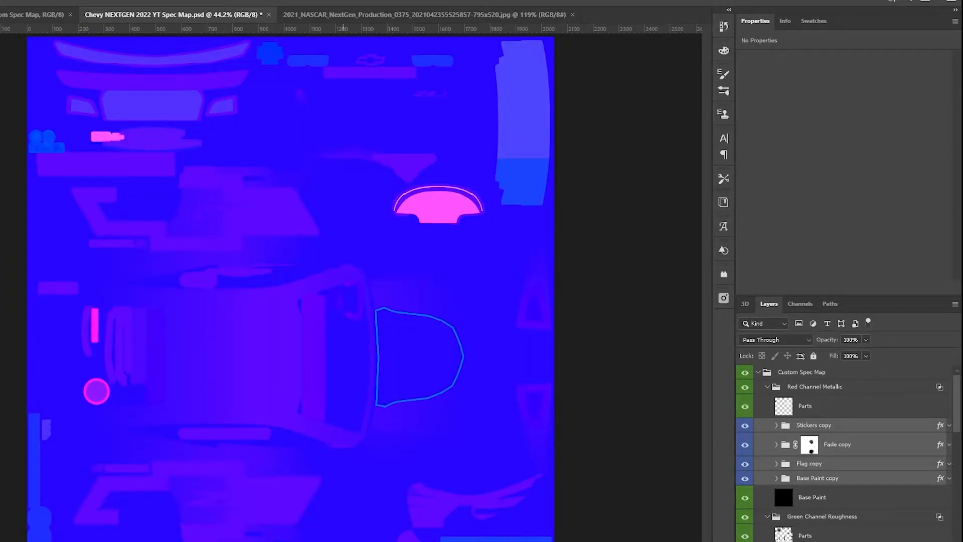
left_click(745, 373)
- Duplicate the four selected groups and move the new copies into Green Channel Roughness, between its Parts and Base Paint layers
scroll(848, 452, "down", 3)
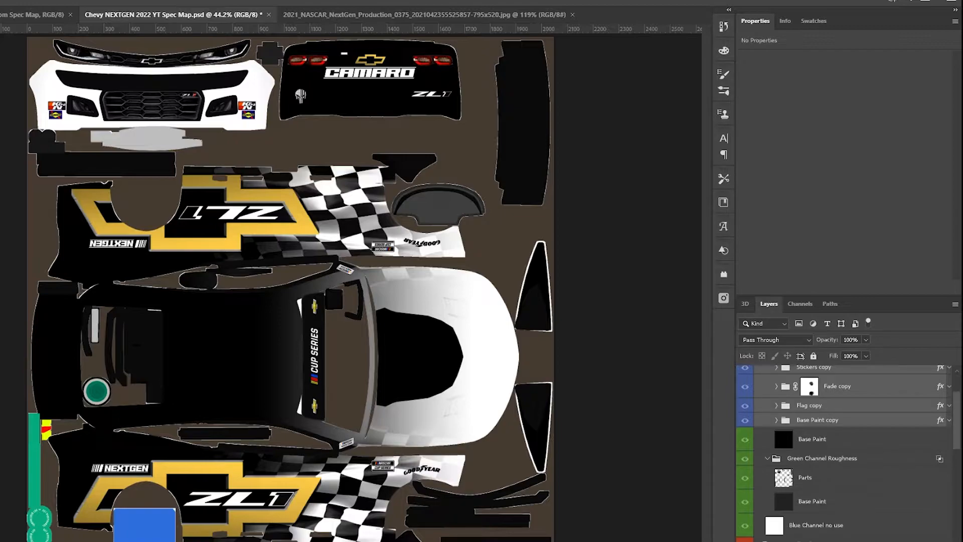
scroll(847, 451, "up", 1)
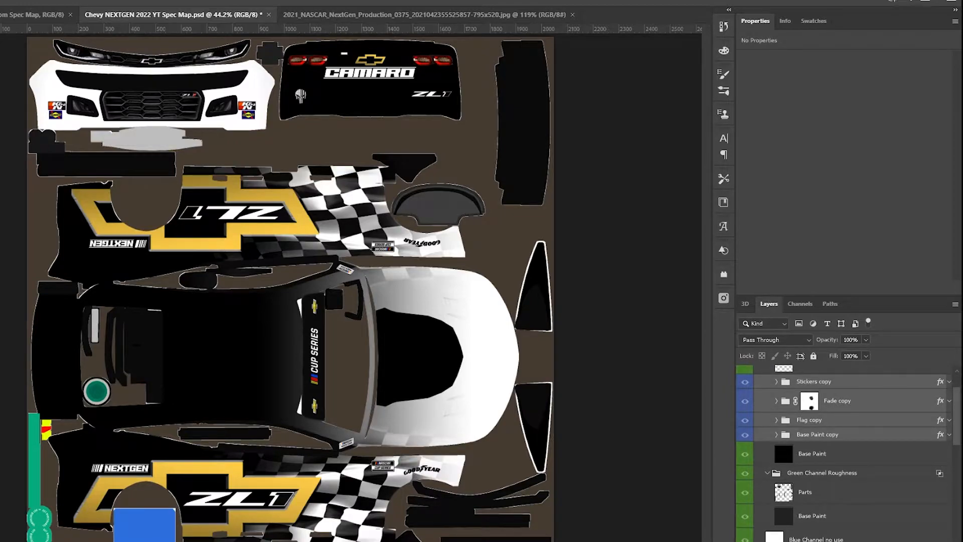
right_click(756, 401)
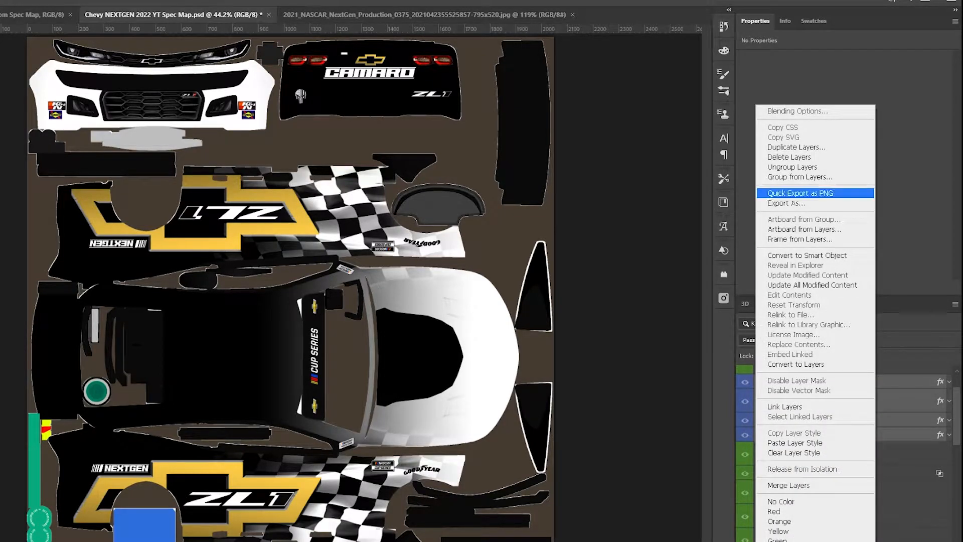
left_click(796, 147)
key("Return")
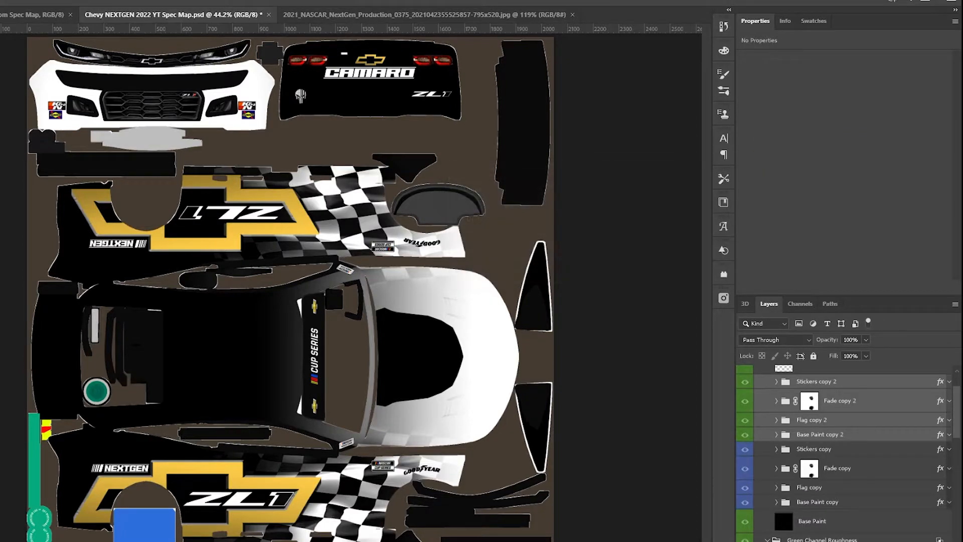
left_click_drag(823, 540, 823, 455)
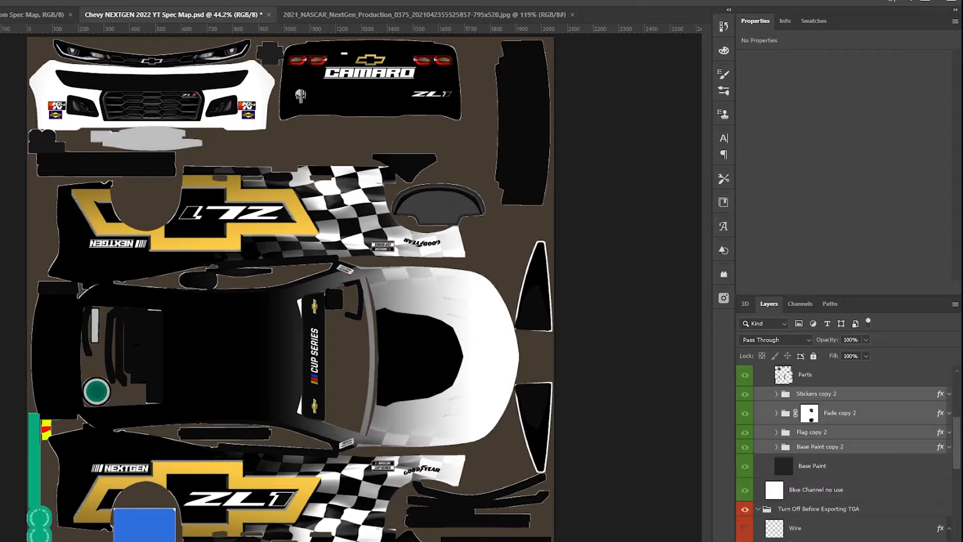
scroll(843, 453, "up", 1)
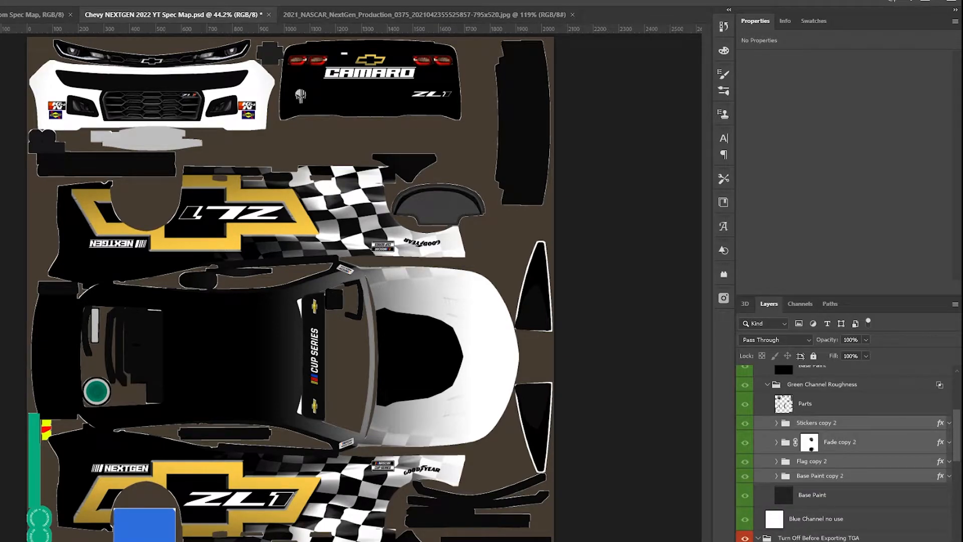
- Review the four copied groups in Green Channel Roughness and briefly show Custom Spec Map to preview the combined channels
left_click(848, 442)
left_click(848, 476)
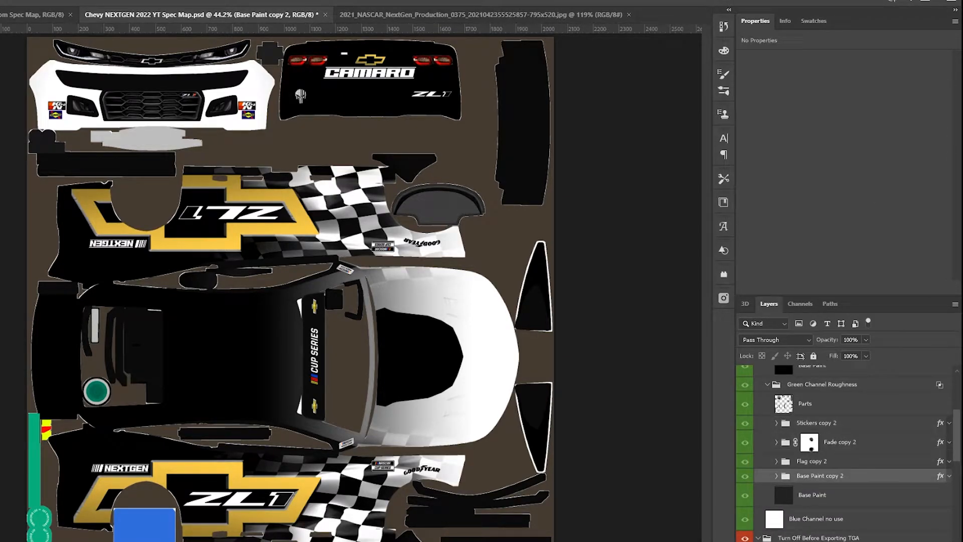
left_click(847, 422)
left_click(848, 442)
left_click(848, 461)
left_click(848, 476)
scroll(848, 472, "up", 2)
scroll(847, 451, "up", 3)
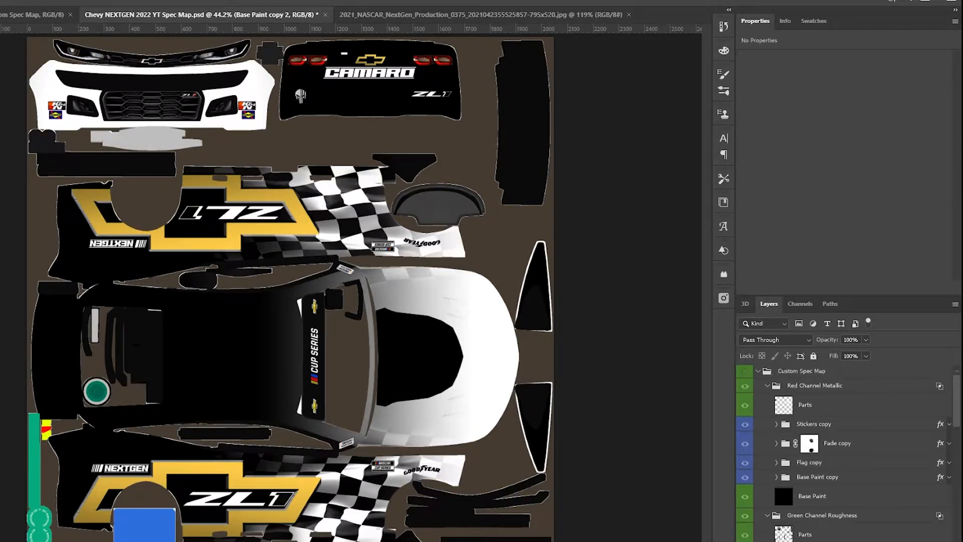
left_click(745, 372)
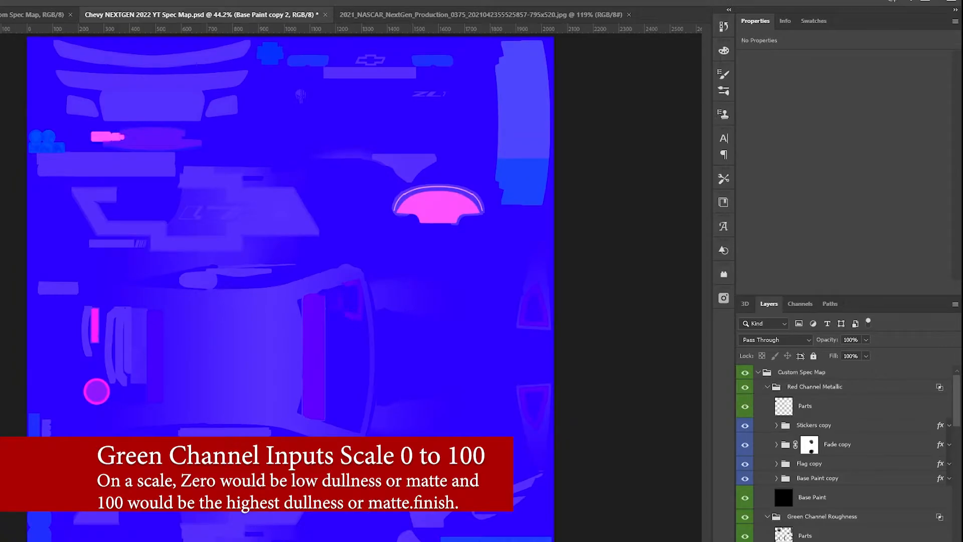
left_click(745, 372)
- Hide Custom Spec Map and set the Color Overlay brightness of Stickers copy 2 in Green Channel Roughness to 68%
scroll(745, 402, "down", 3)
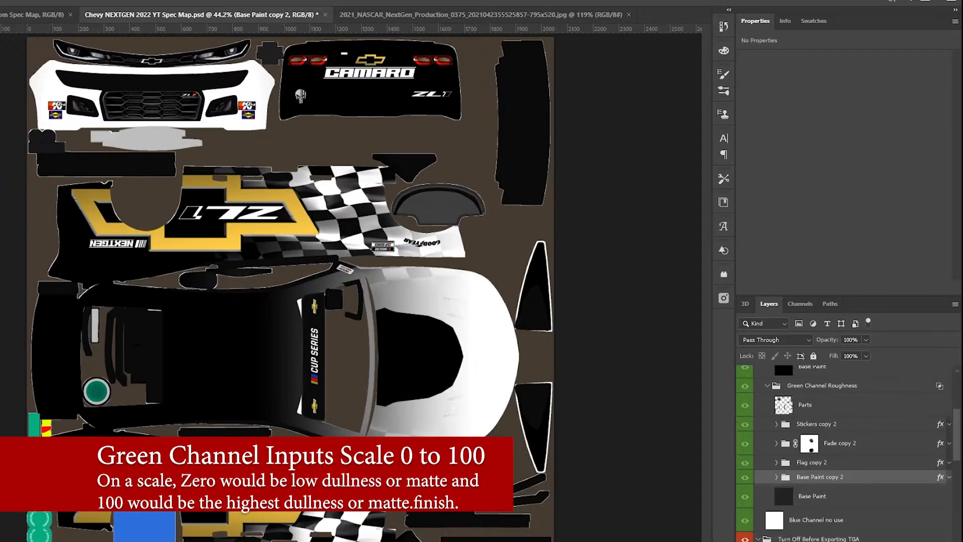
scroll(848, 452, "up", 2)
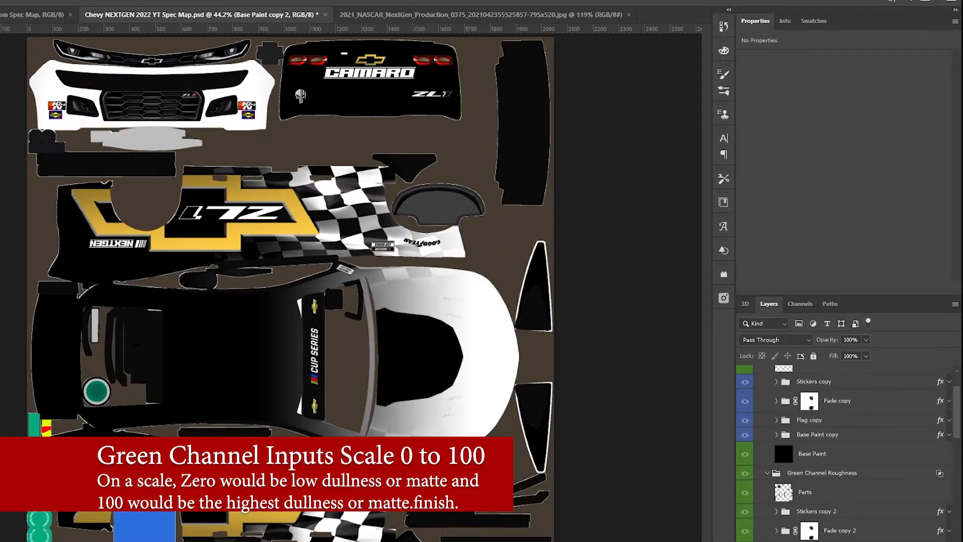
scroll(823, 427, "up", 1)
left_click(814, 410)
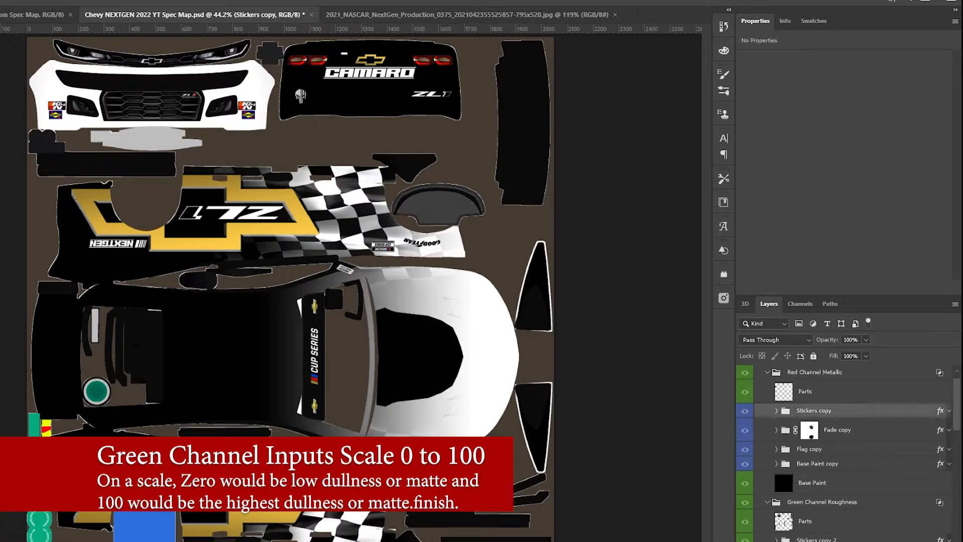
scroll(848, 451, "down", 2)
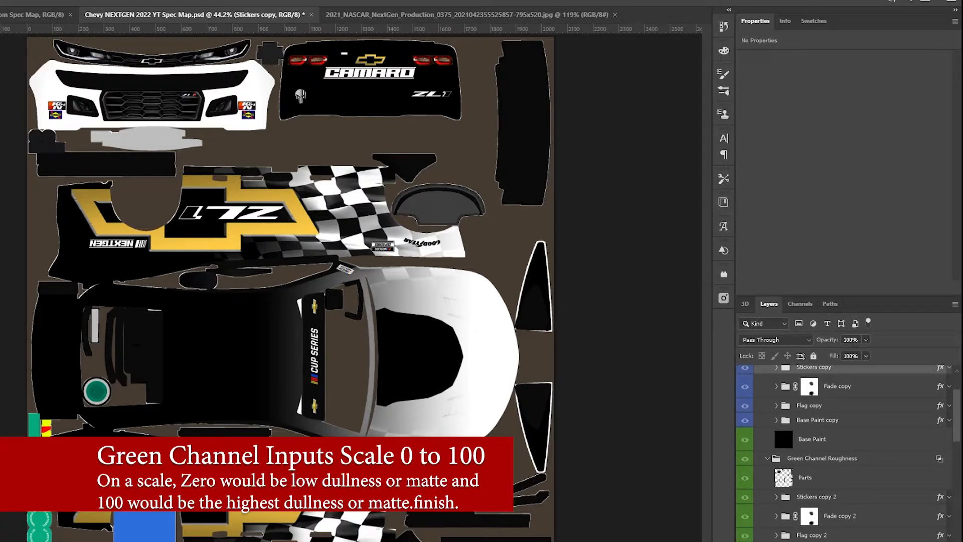
left_click(817, 497)
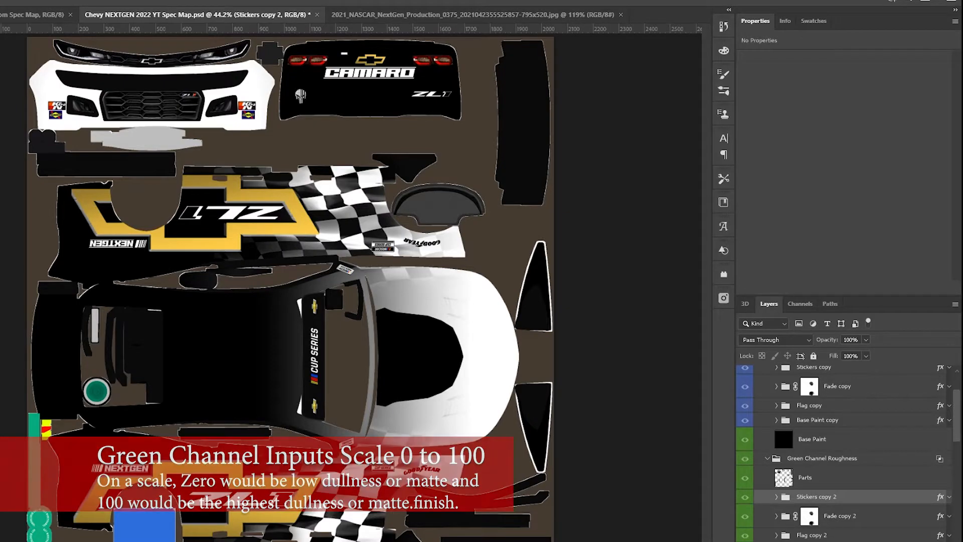
scroll(845, 451, "up", 1)
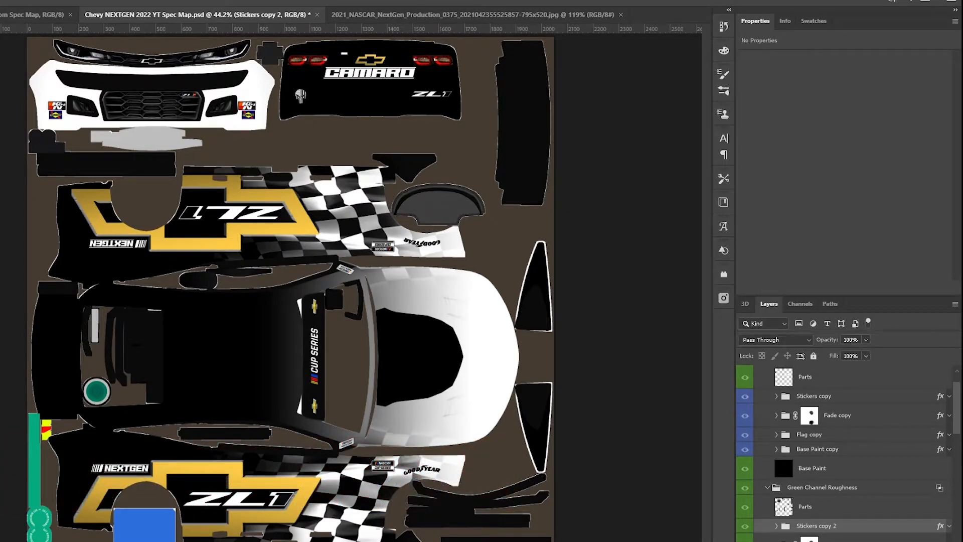
double_click(883, 526)
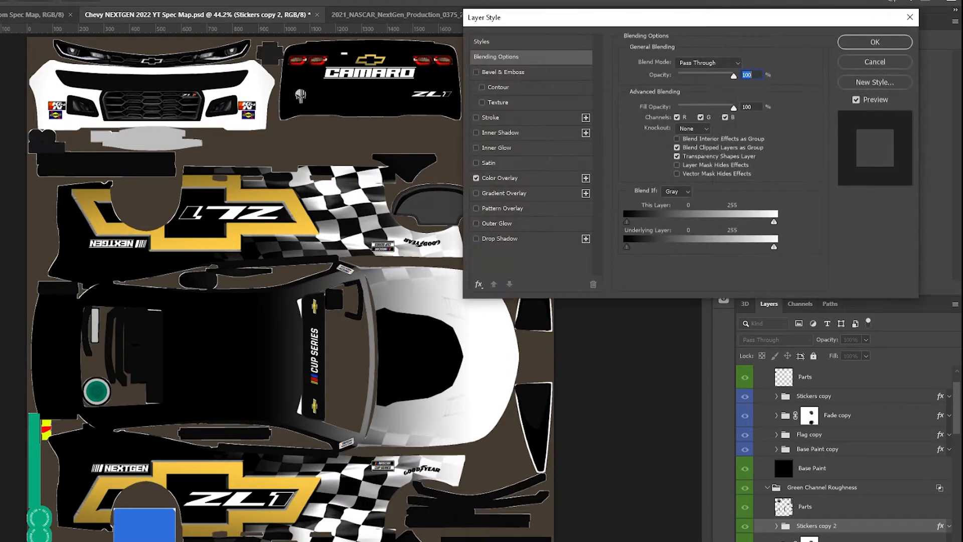
left_click(500, 178)
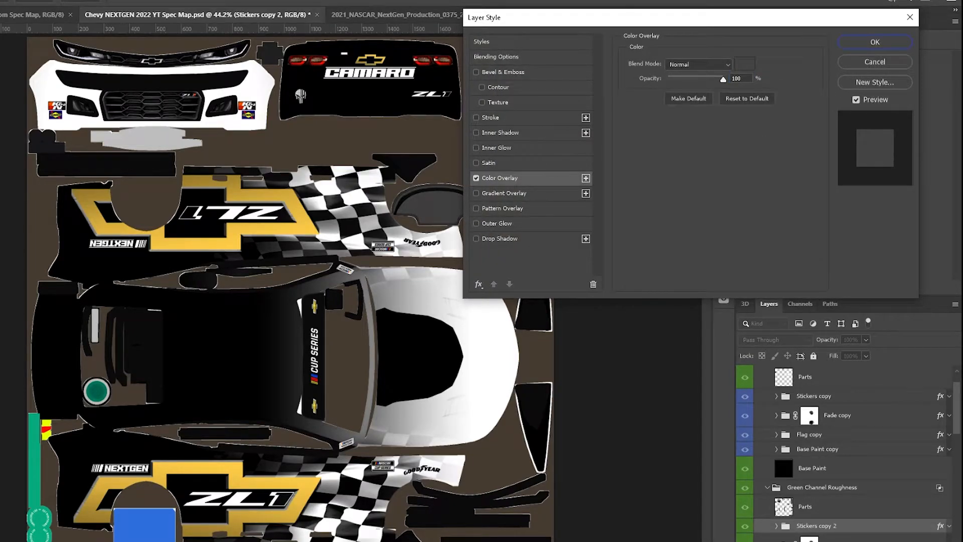
left_click(745, 64)
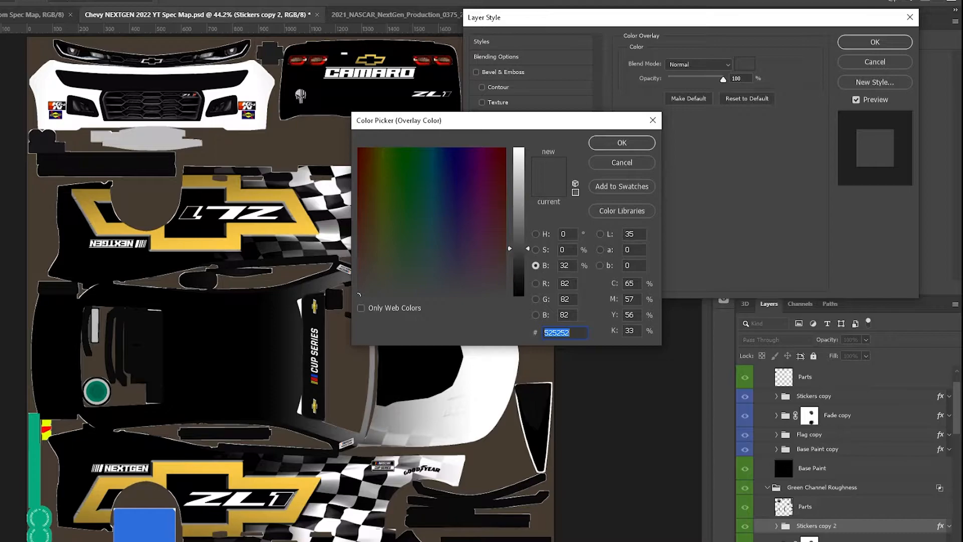
left_click(565, 265)
type("68")
key("Return")
key("Return")
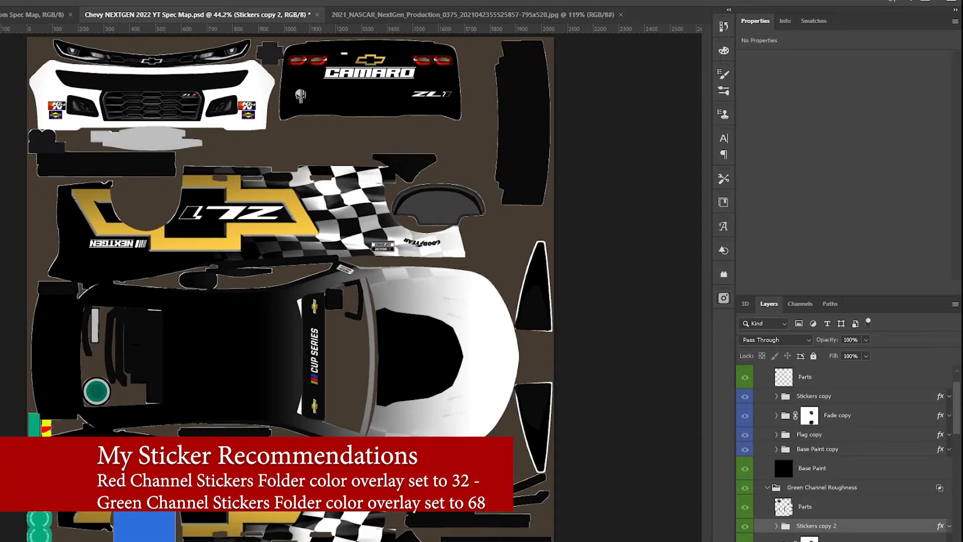
- Set the Color Overlay brightness of the Fade copy 2 group in Green Channel Roughness to 6%
scroll(842, 451, "down", 3)
left_click(840, 486)
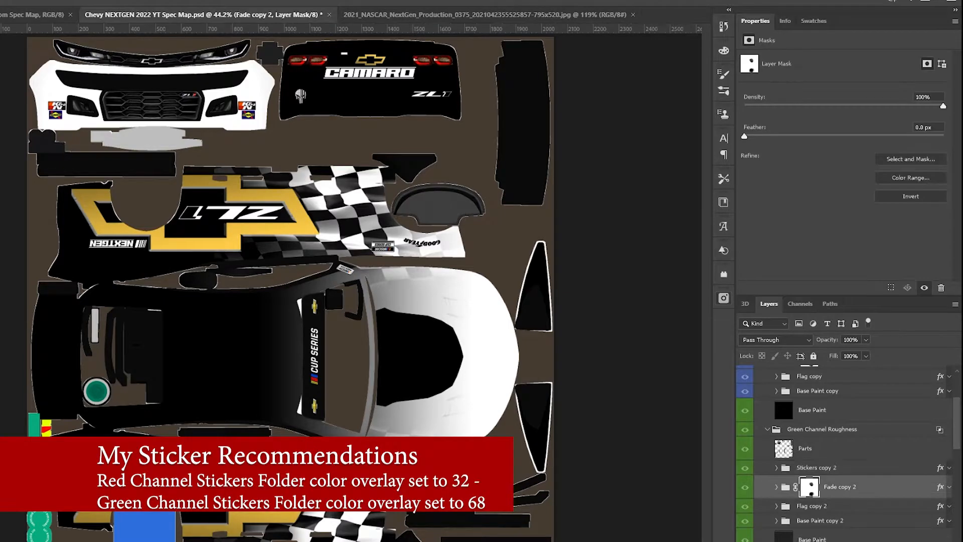
double_click(890, 487)
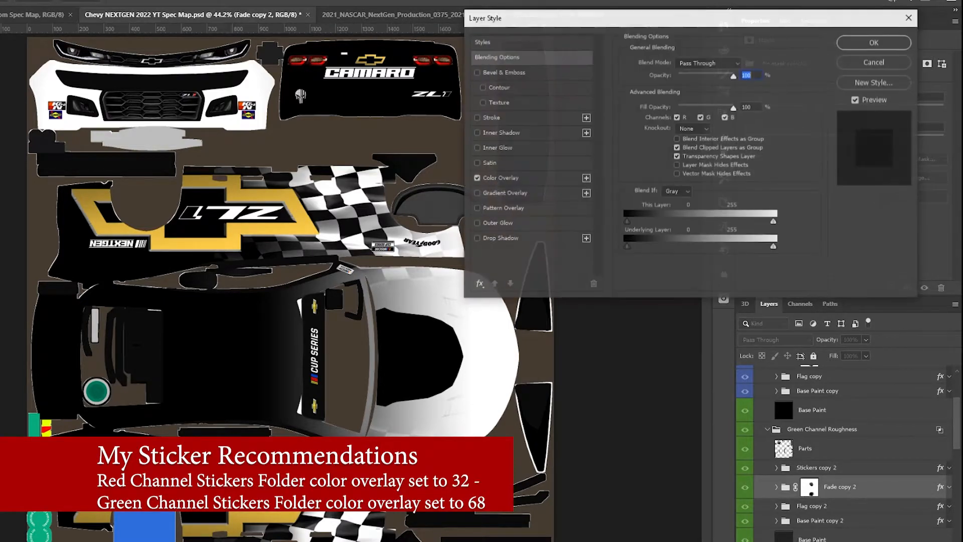
left_click(500, 178)
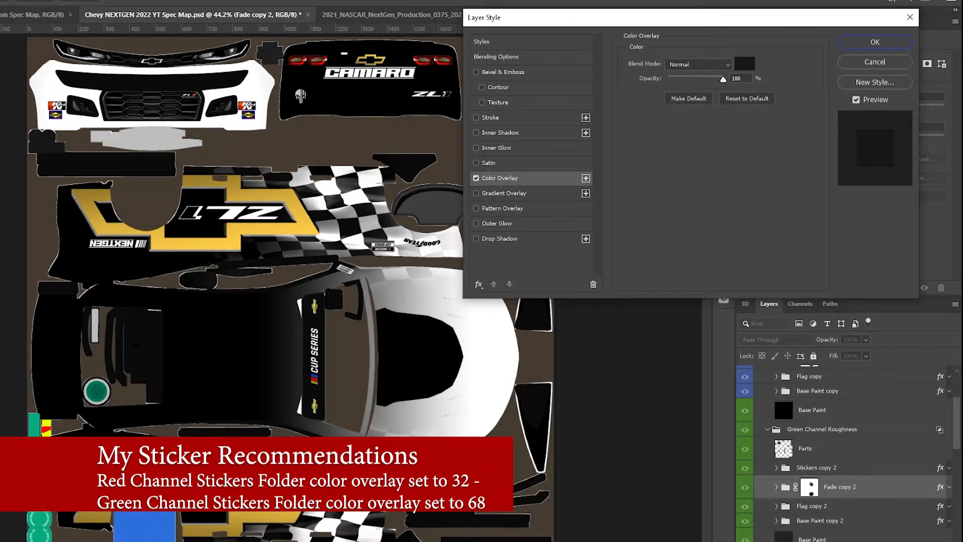
left_click(745, 63)
double_click(566, 266)
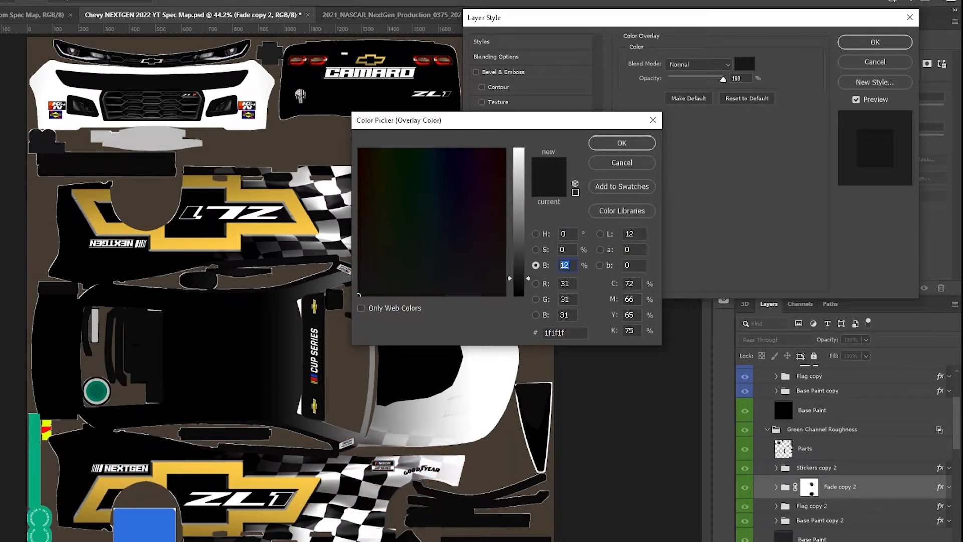
type("6")
key("Return")
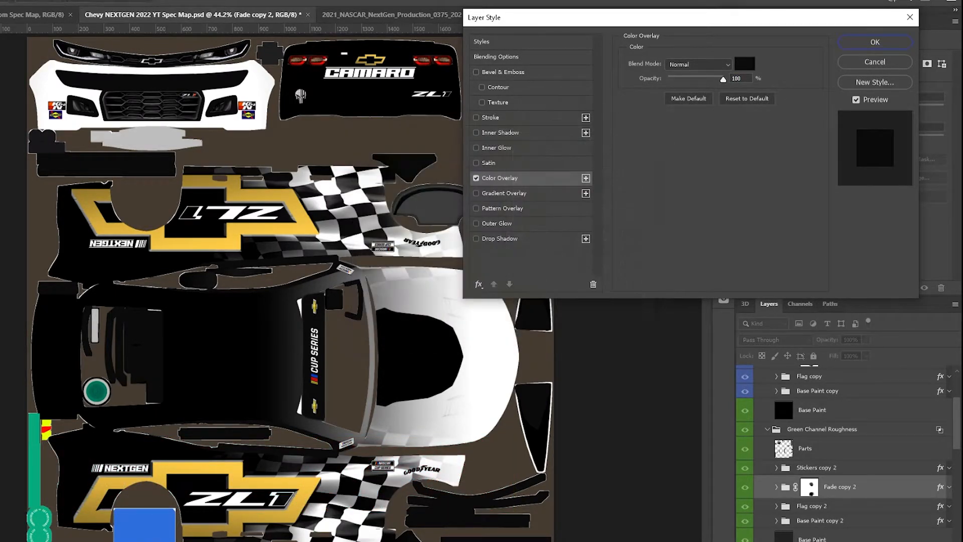
key("Return")
- Copy the layer style of Fade copy 2 and paste it onto the Flag copy 2 group
scroll(848, 451, "down", 2)
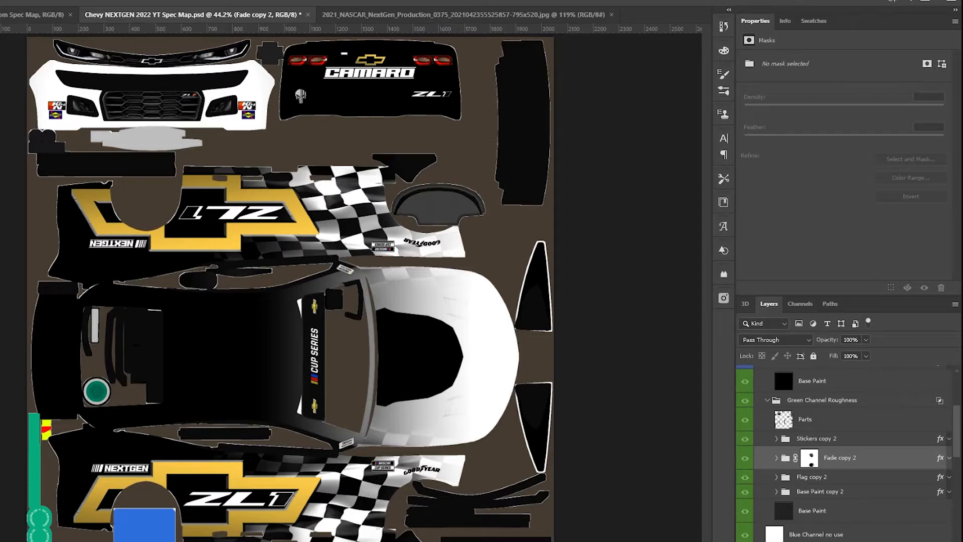
right_click(843, 457)
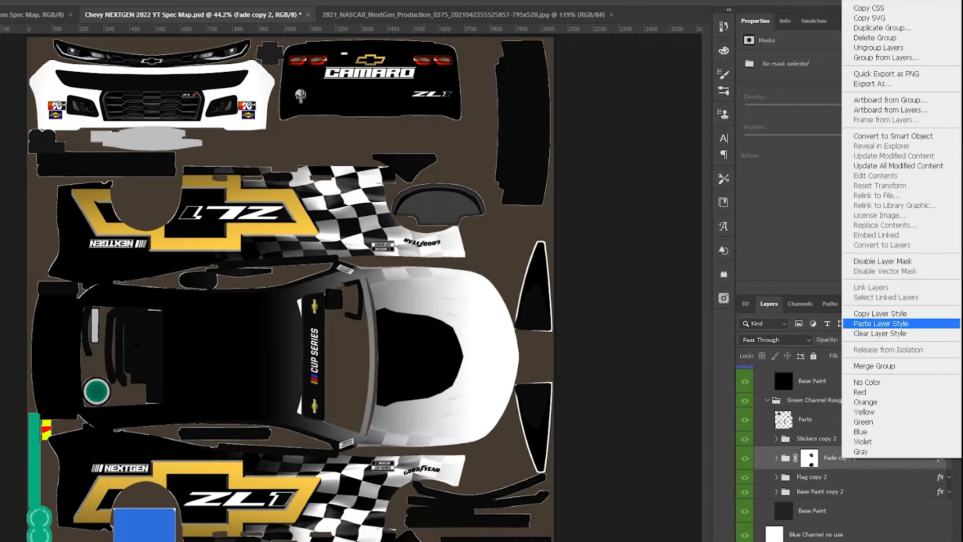
left_click(880, 314)
left_click(843, 476)
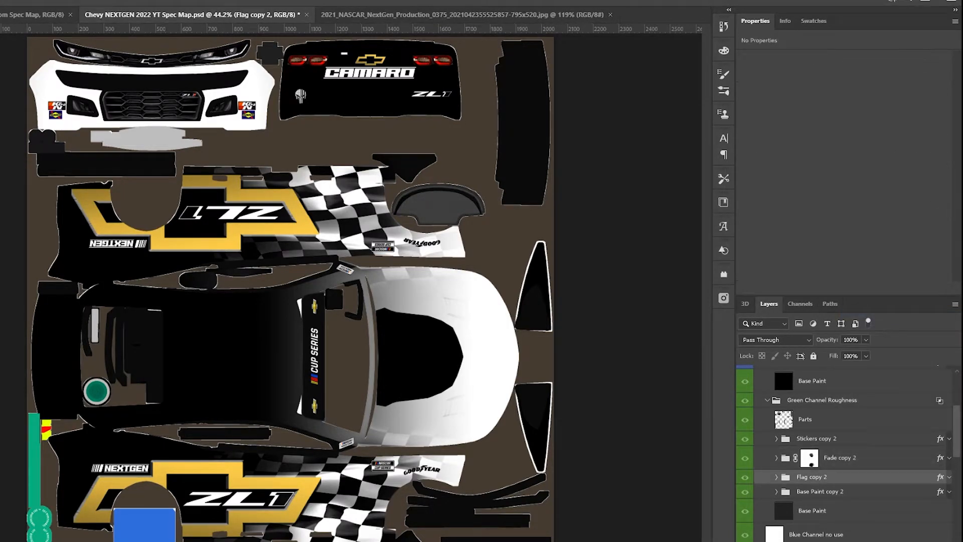
right_click(843, 476)
left_click(881, 339)
scroll(848, 451, "down", 2)
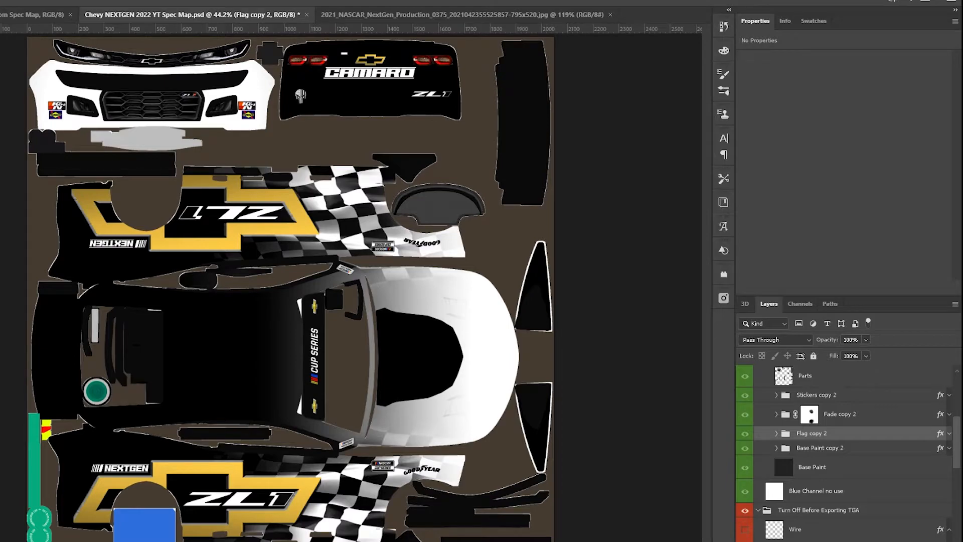
- Set the Color Overlay brightness of the Base Paint copy 2 group in Green Channel Roughness to 58%
left_click(843, 415)
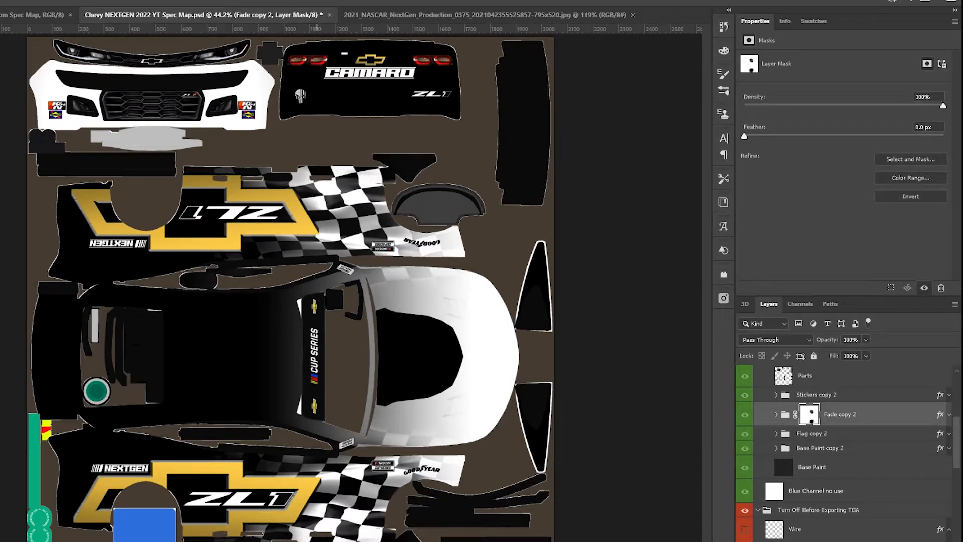
left_click(833, 448)
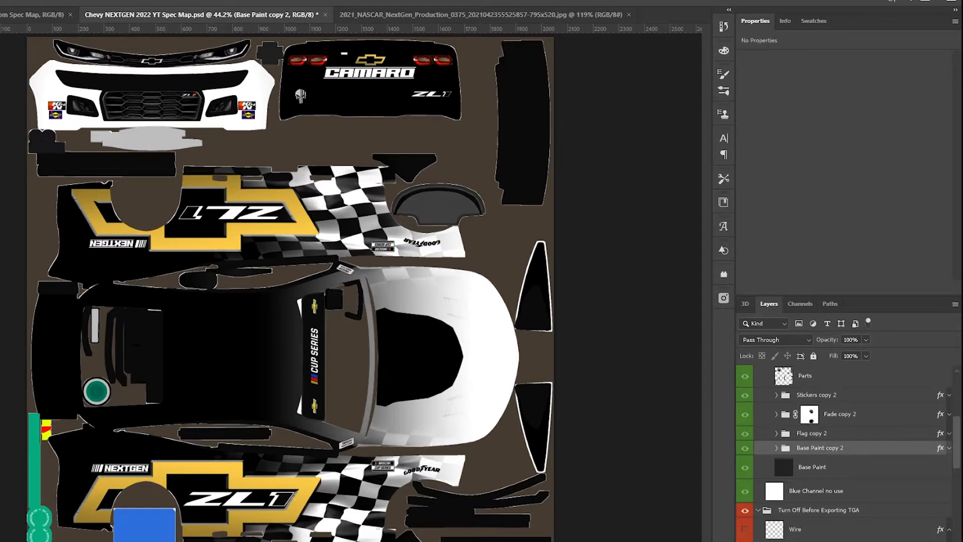
double_click(883, 448)
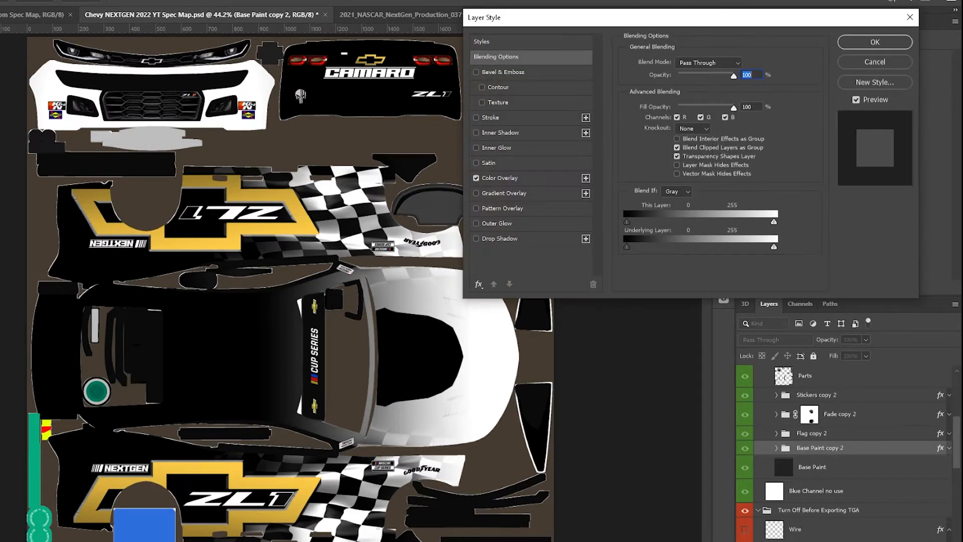
left_click(499, 178)
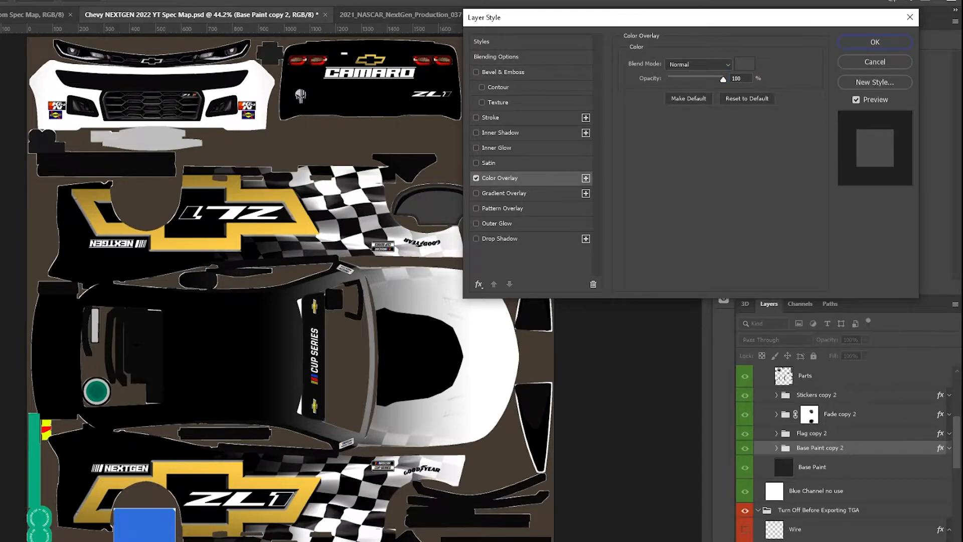
left_click(744, 64)
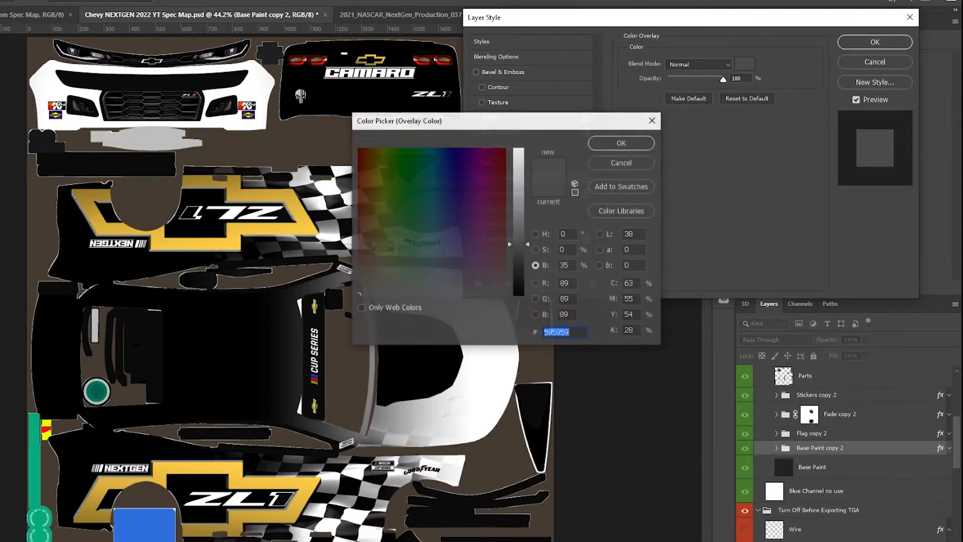
left_click_drag(570, 266, 560, 266)
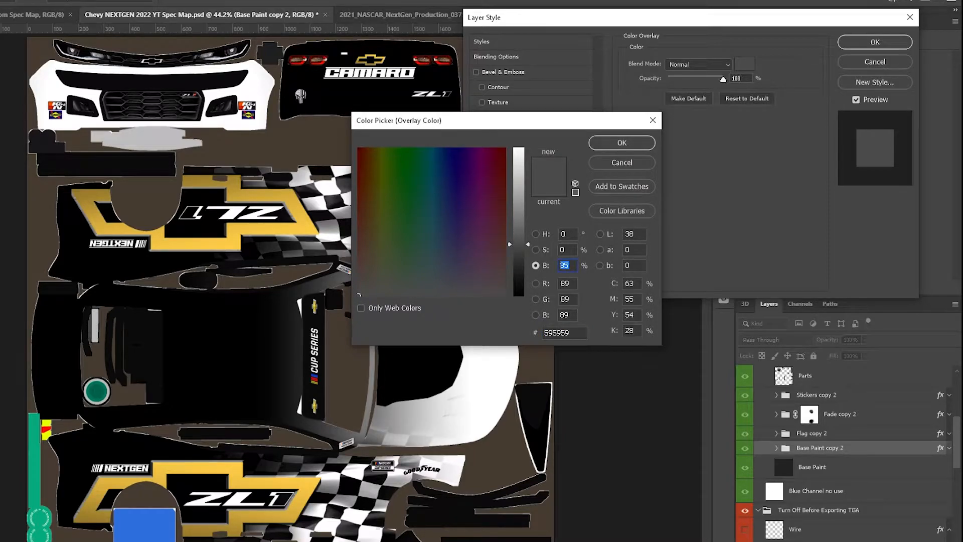
type("58")
key("Return")
key("Return")
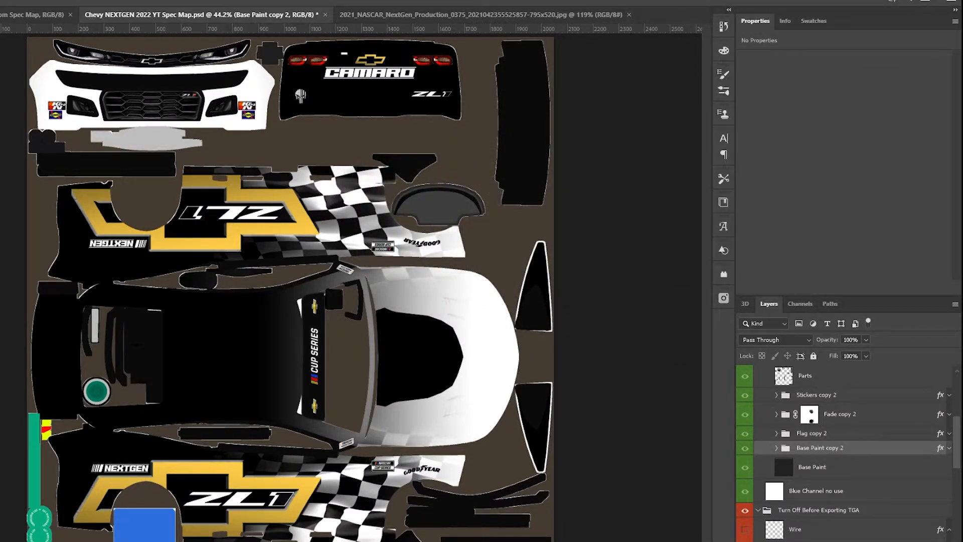
- Show Custom Spec Map and save a 24 bits/pixel, RLE-compressed Targa copy over the existing car_spec file in the 139_template_NGC folder
scroll(848, 451, "up", 5)
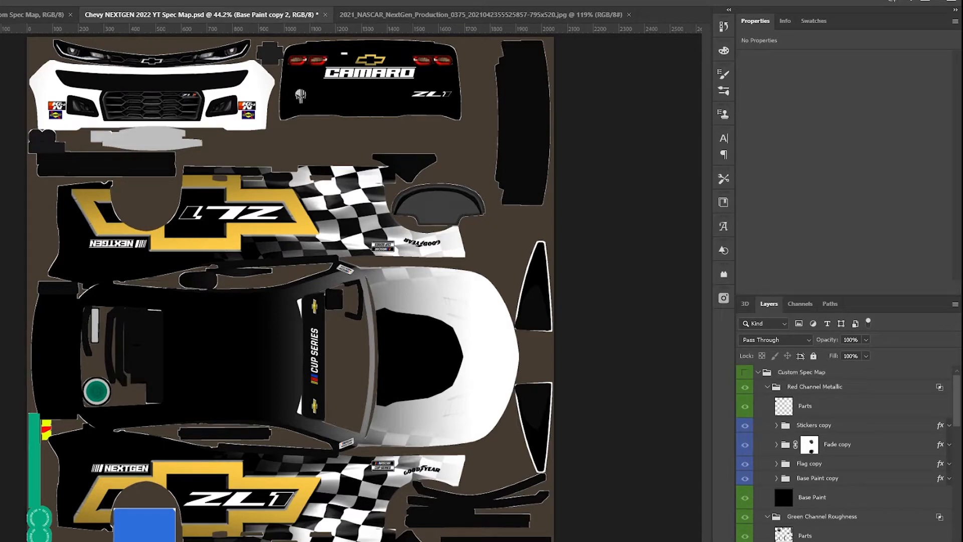
left_click(745, 372)
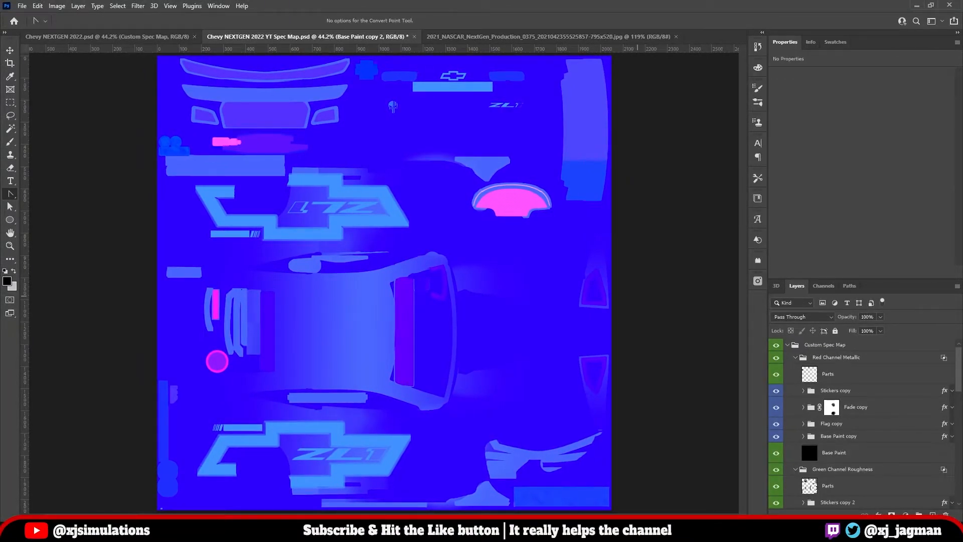
key("alt+ctrl+s")
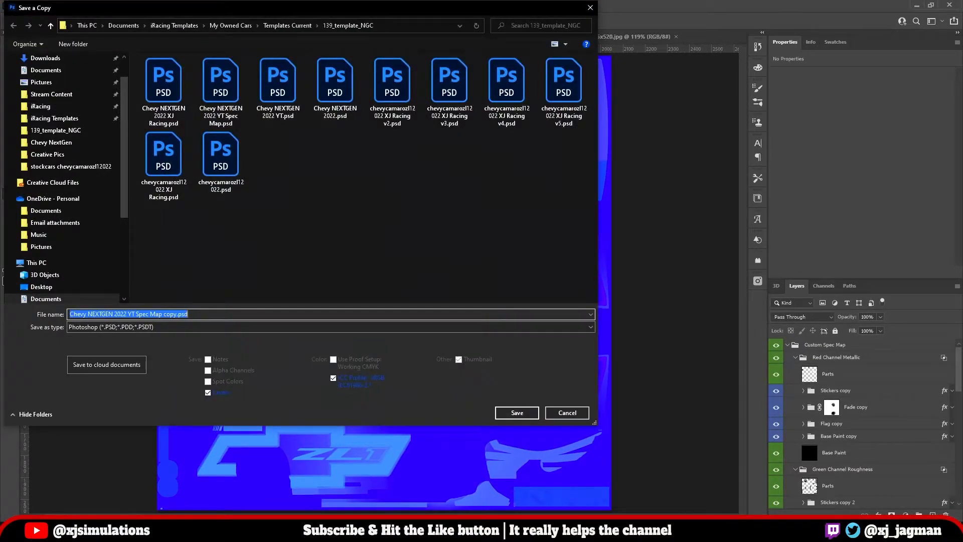
left_click(331, 327)
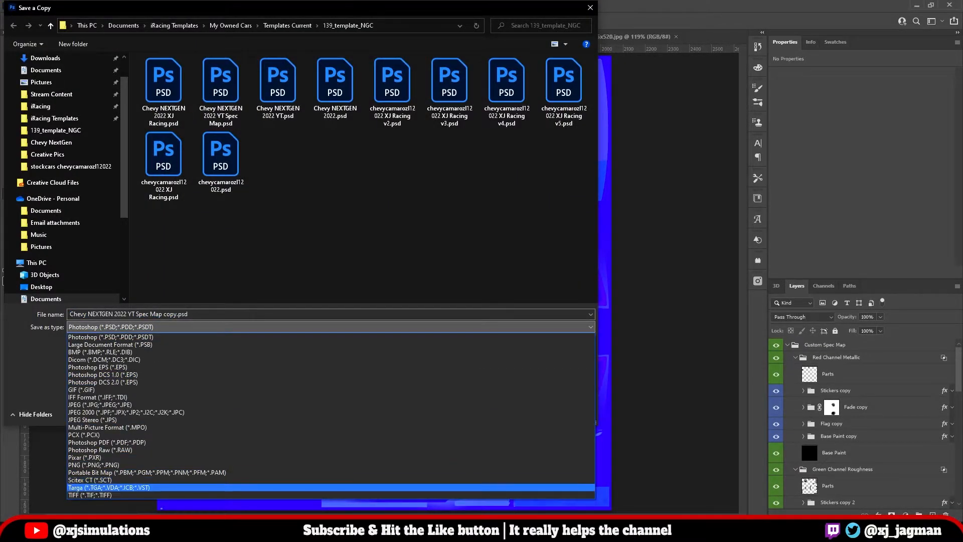
left_click(201, 487)
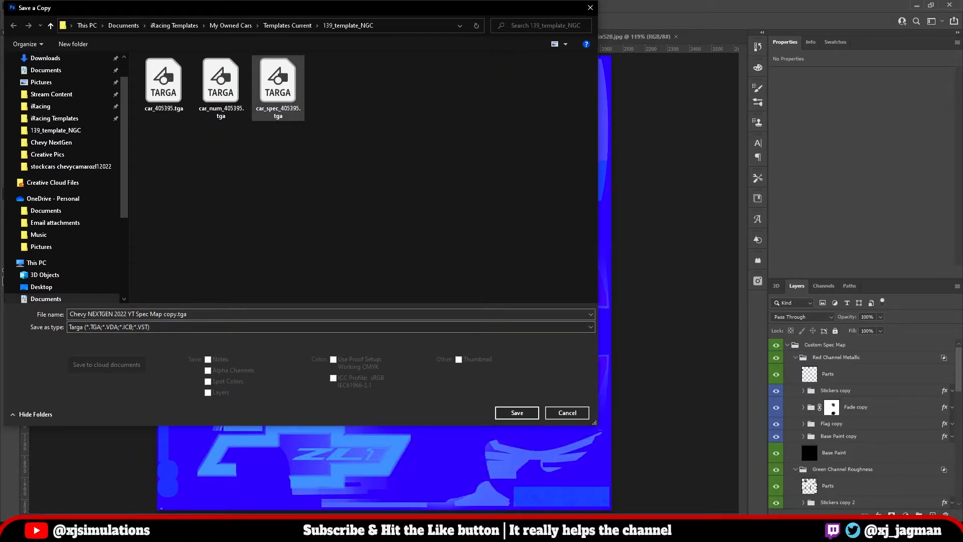
left_click(278, 88)
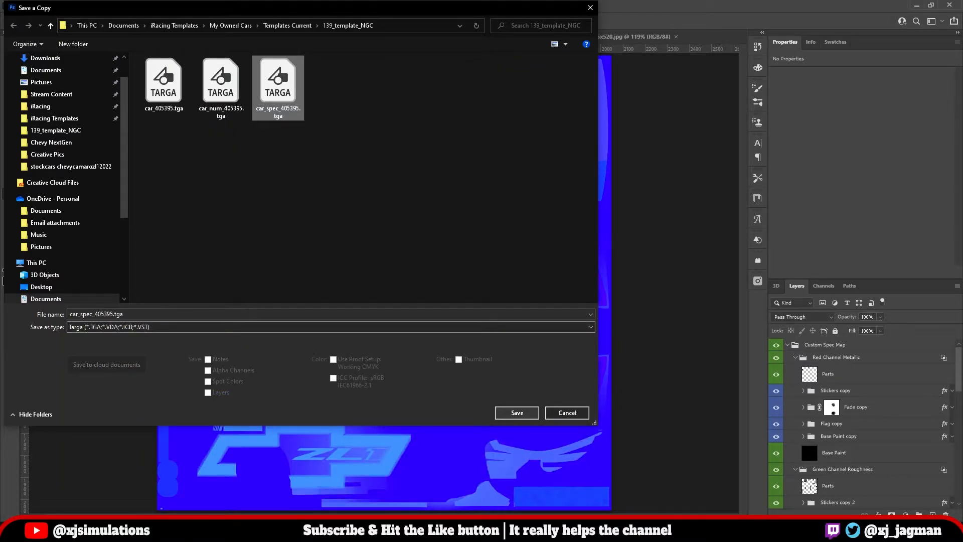
left_click(517, 413)
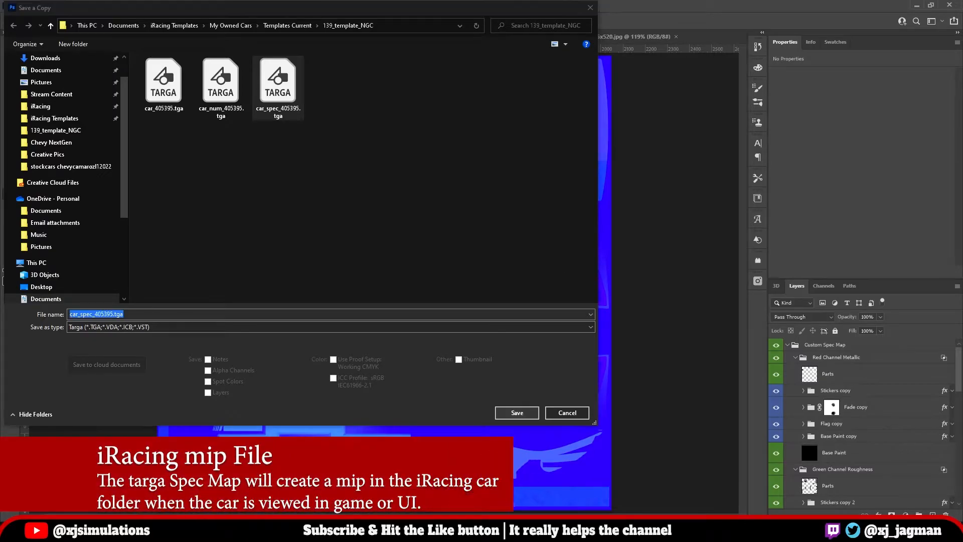
left_click(506, 266)
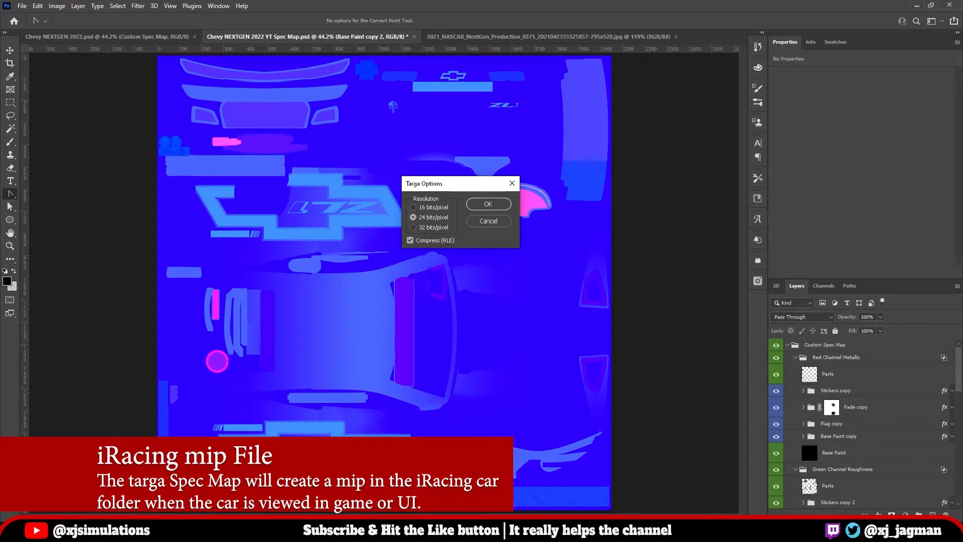
key("Return")
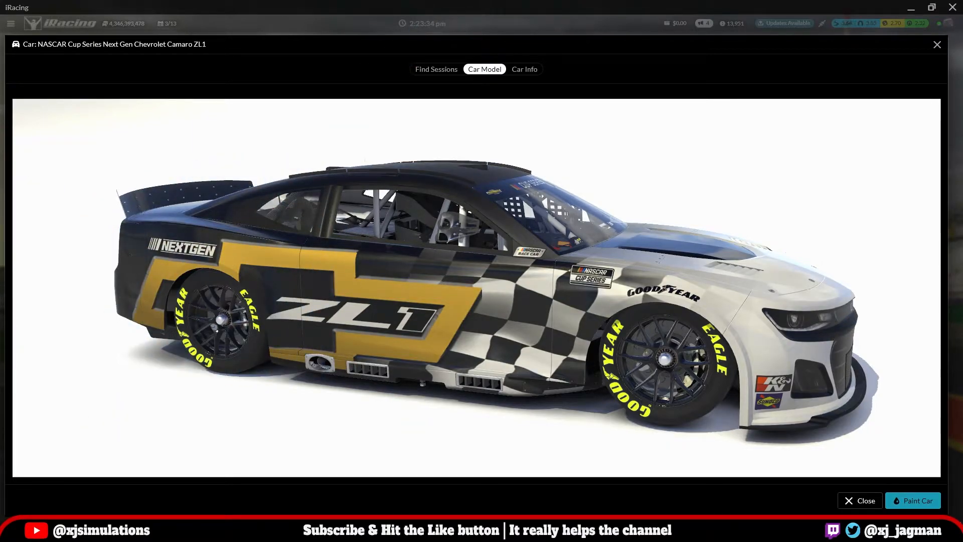
- Inspect the car's sides and rear in the iRacing Car Model viewer to judge the sheen of the spec map
left_click_drag(476, 288, 535, 300)
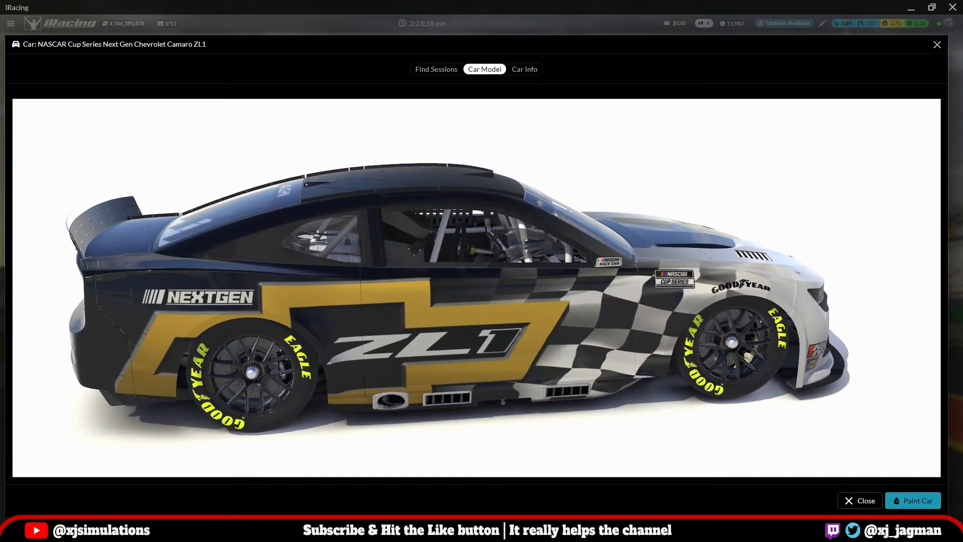
mouse_move(451, 300)
left_mouse_down()
mouse_move(612, 295)
mouse_move(401, 302)
mouse_move(369, 346)
mouse_move(369, 312)
mouse_move(372, 346)
mouse_move(391, 291)
mouse_move(316, 310)
mouse_move(419, 295)
mouse_move(592, 298)
mouse_move(356, 298)
mouse_move(329, 318)
mouse_move(408, 295)
mouse_move(489, 291)
mouse_move(448, 289)
left_mouse_up()
scroll(454, 288, "up", 4)
scroll(454, 288, "down", 4)
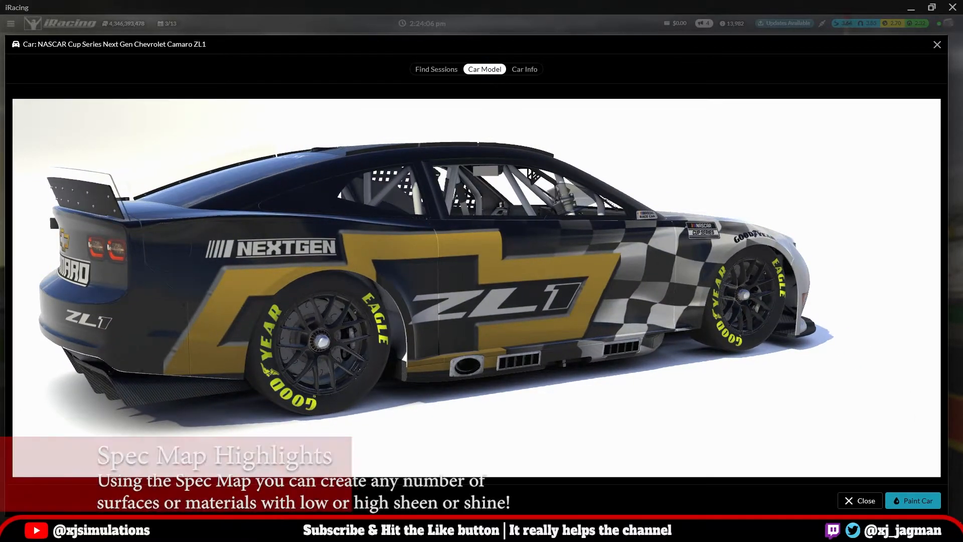
left_click_drag(448, 288, 444, 341)
scroll(369, 294, "down", 3)
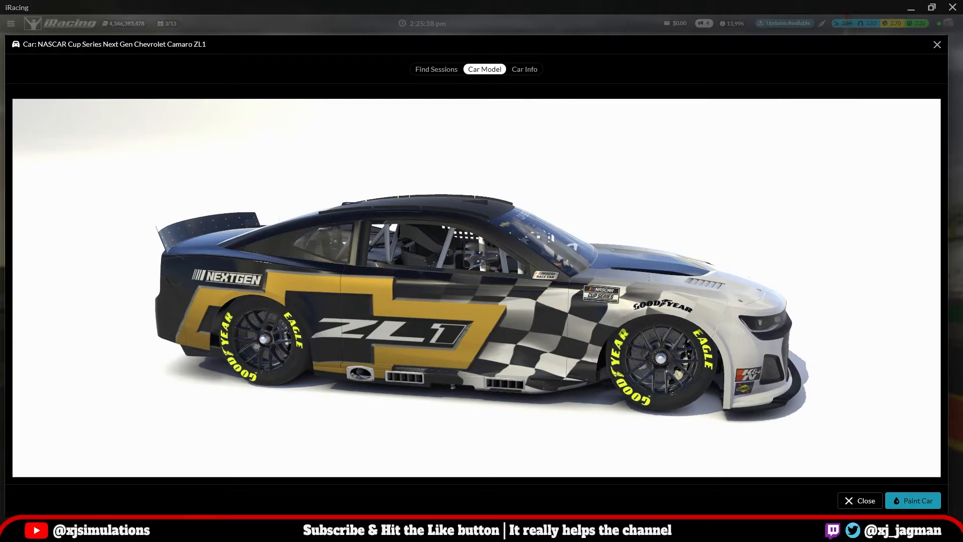
- Switch to Photoshop and view the 2021_NASCAR_NextGen_Production reference photo of the car
mouse_move(332, 531)
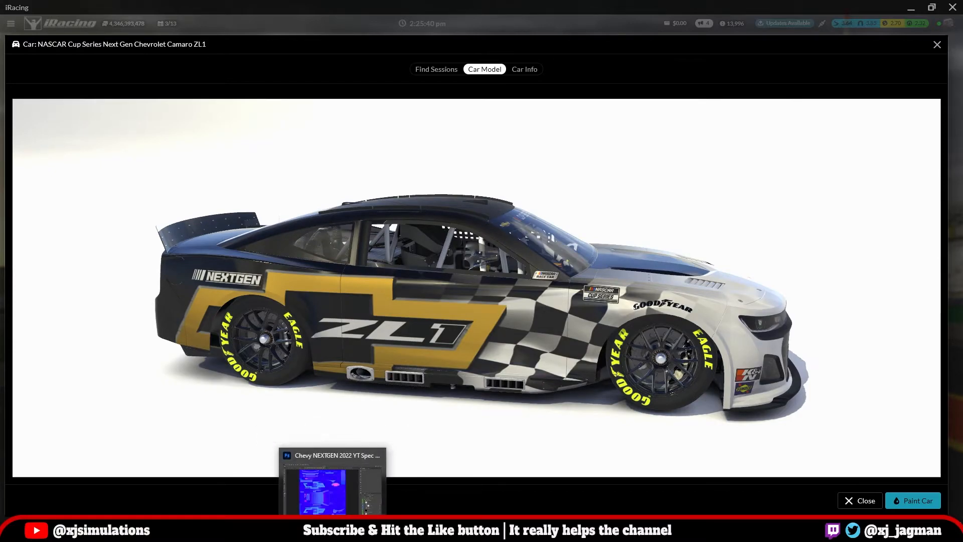
left_click(333, 530)
left_click(502, 36)
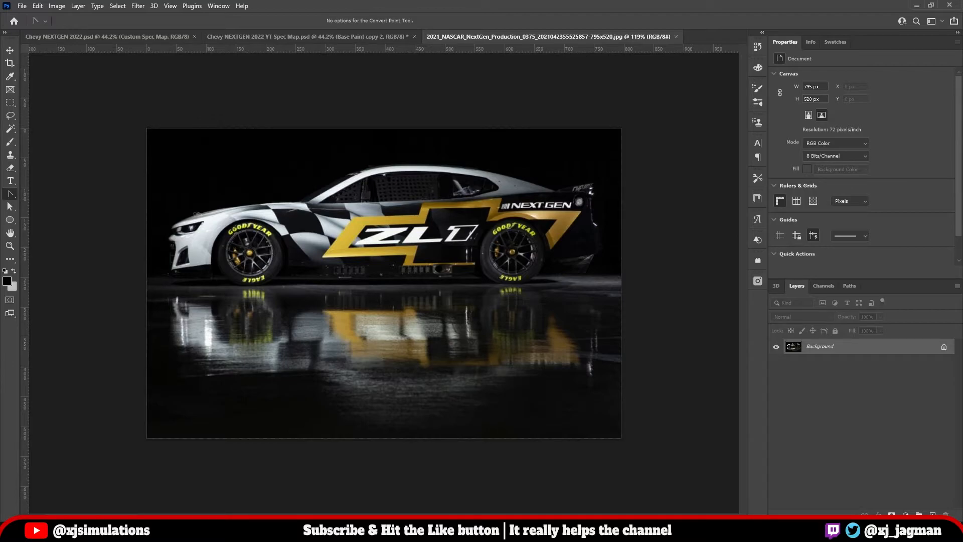
left_click(308, 531)
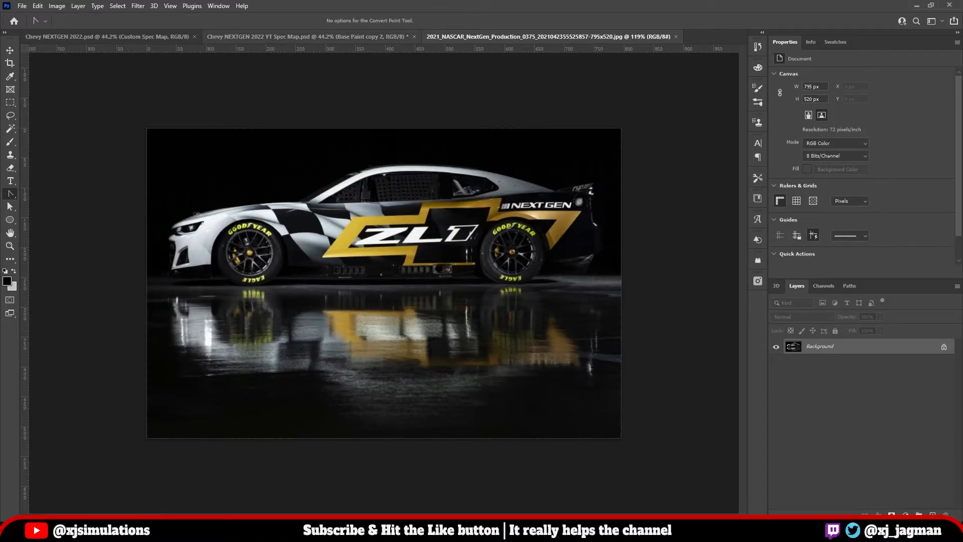
- In Chevy NEXTGEN 2022 YT Spec Map.psd, hide the Custom Spec Map group and locate the Stickers group in the Paintable Area
left_click(307, 36)
scroll(833, 386, "up", 3)
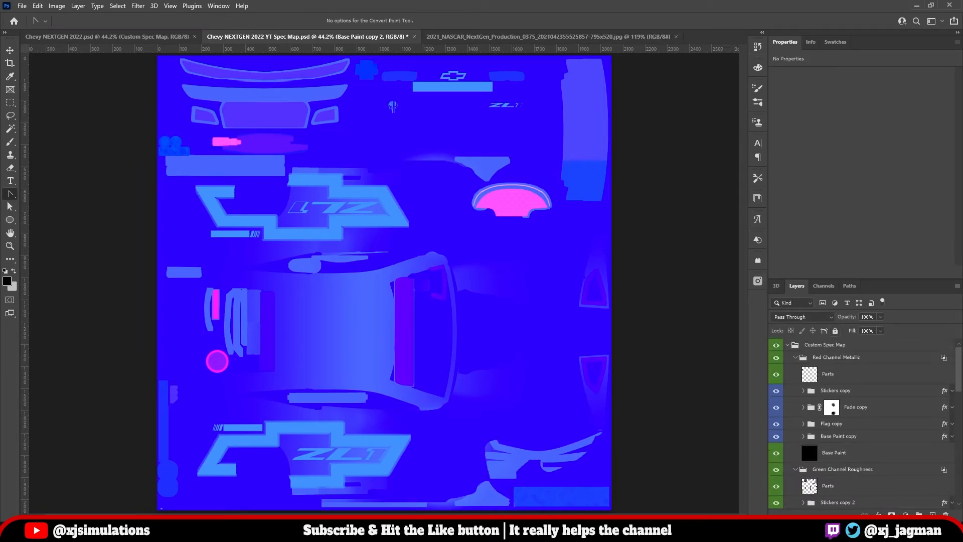
left_click(776, 345)
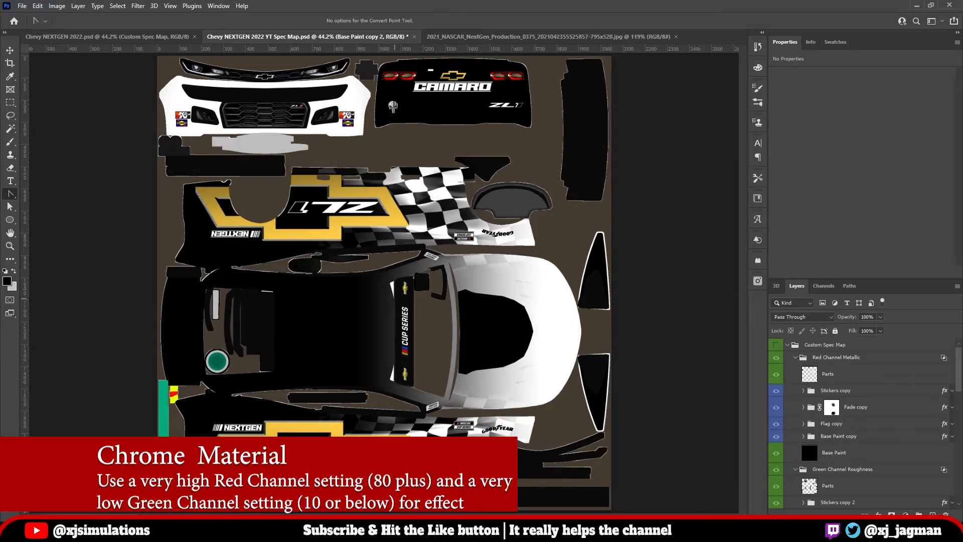
scroll(862, 424, "down", 10)
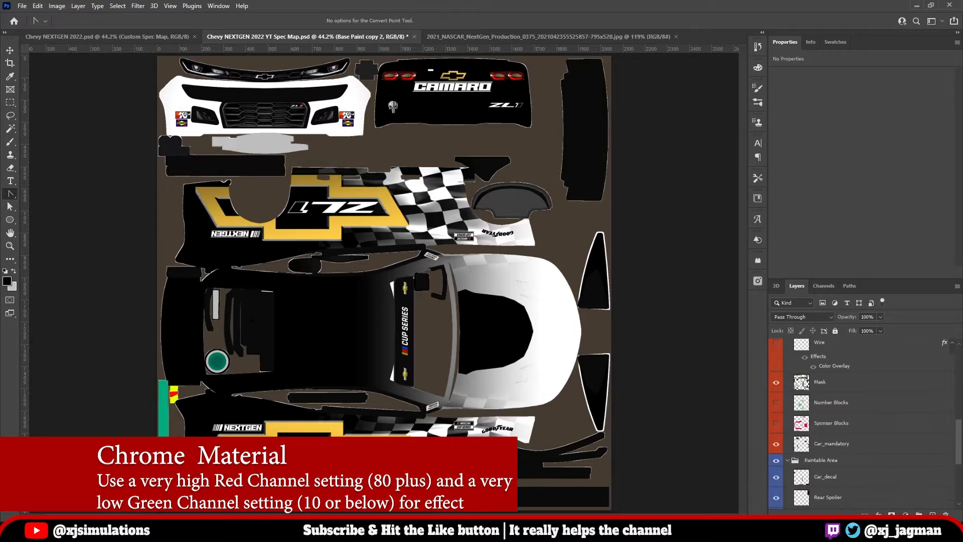
left_click(822, 456)
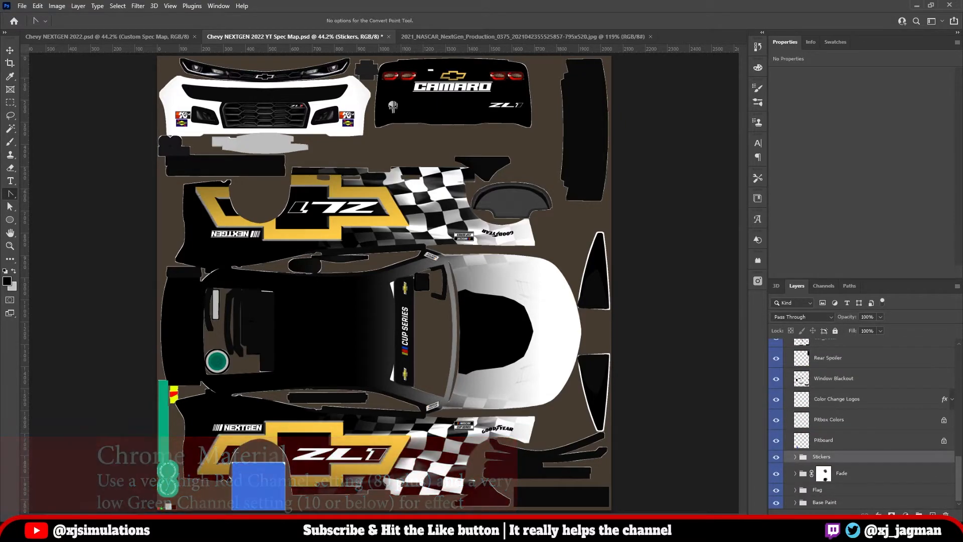
scroll(863, 424, "up", 8)
scroll(863, 424, "up", 5)
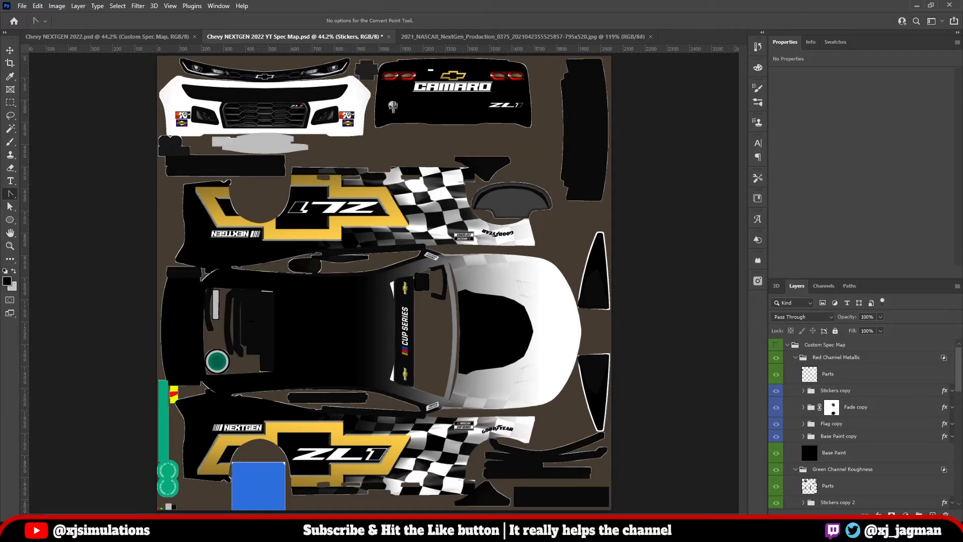
- Expand Stickers copy in Red Channel Metallic and create a new group named Bowtie directly above it
left_click(803, 391)
left_click(835, 390)
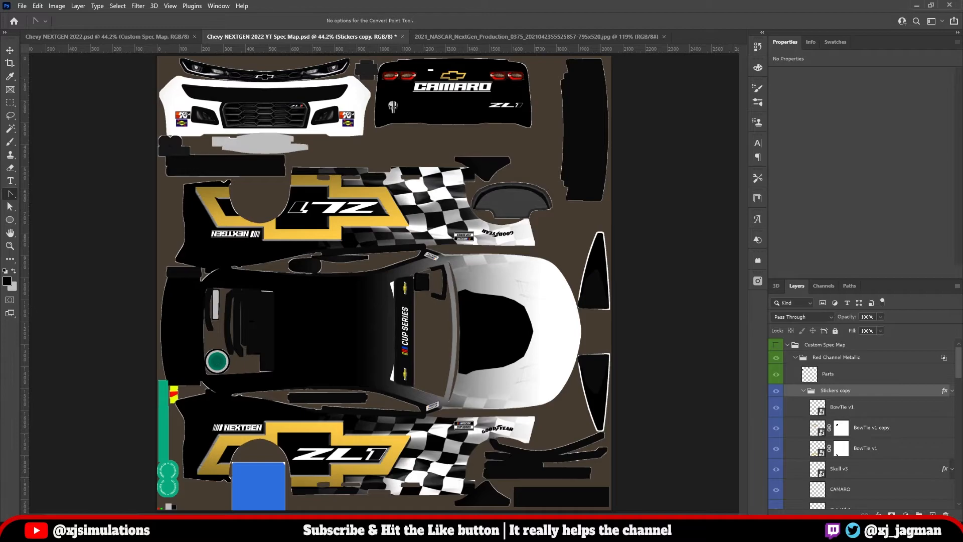
key("ctrl+g")
double_click(829, 390)
type("Bowtie")
key("Return")
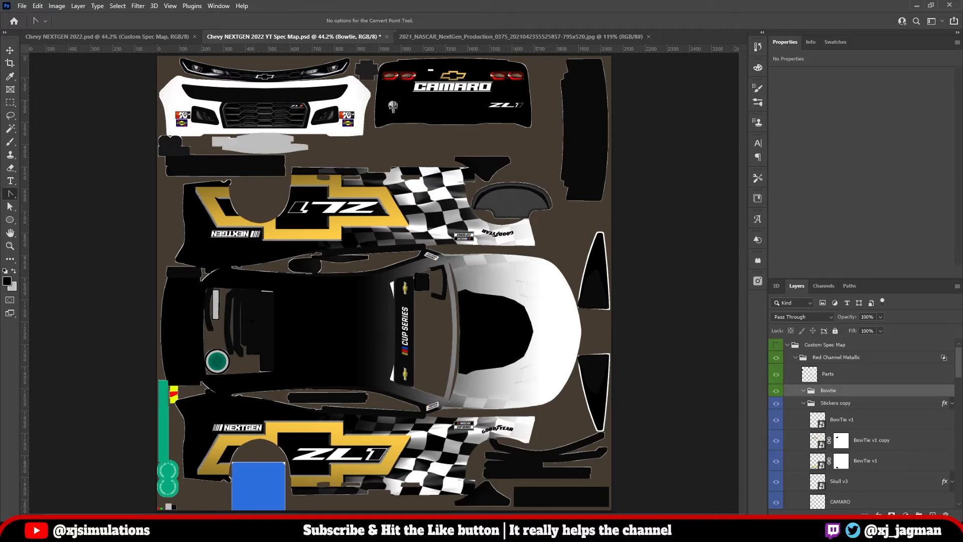
left_click(842, 420)
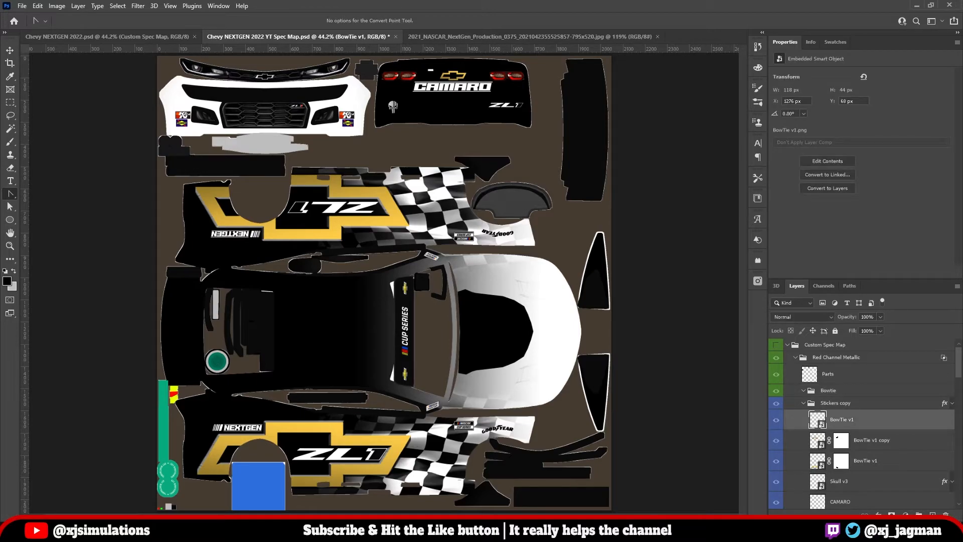
left_click(865, 461, "shift")
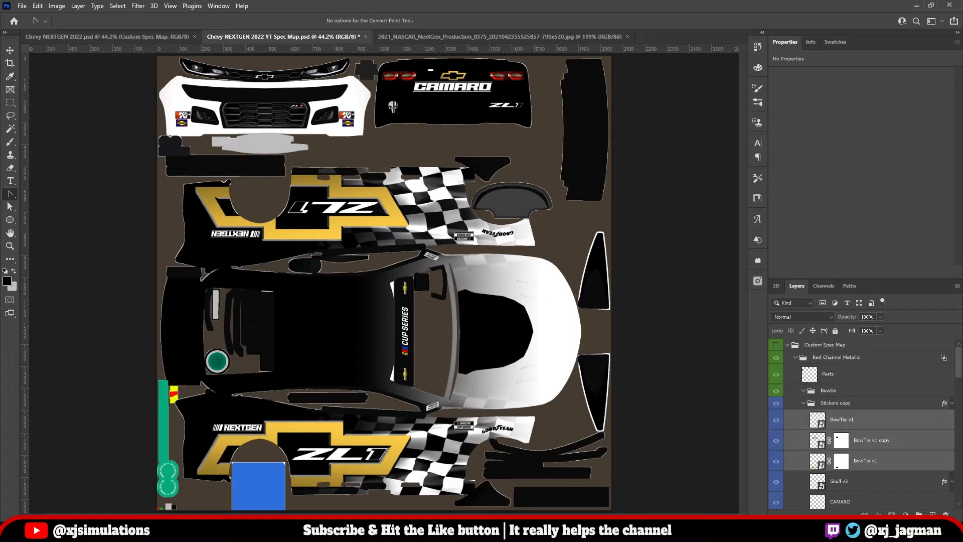
left_click(788, 344)
left_click(776, 345)
left_click(777, 344)
scroll(808, 360, "down", 3)
scroll(808, 359, "down", 1)
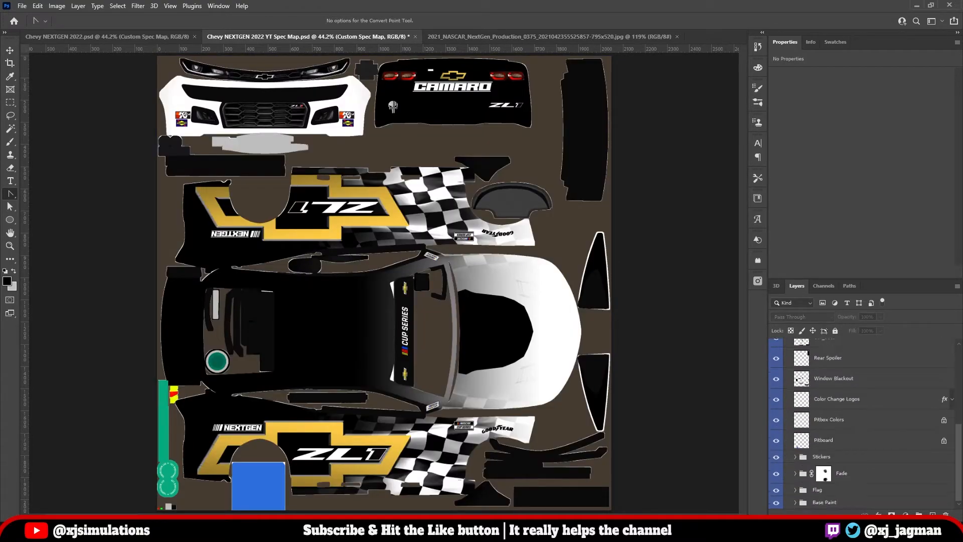
left_click(795, 457)
scroll(863, 423, "up", 5)
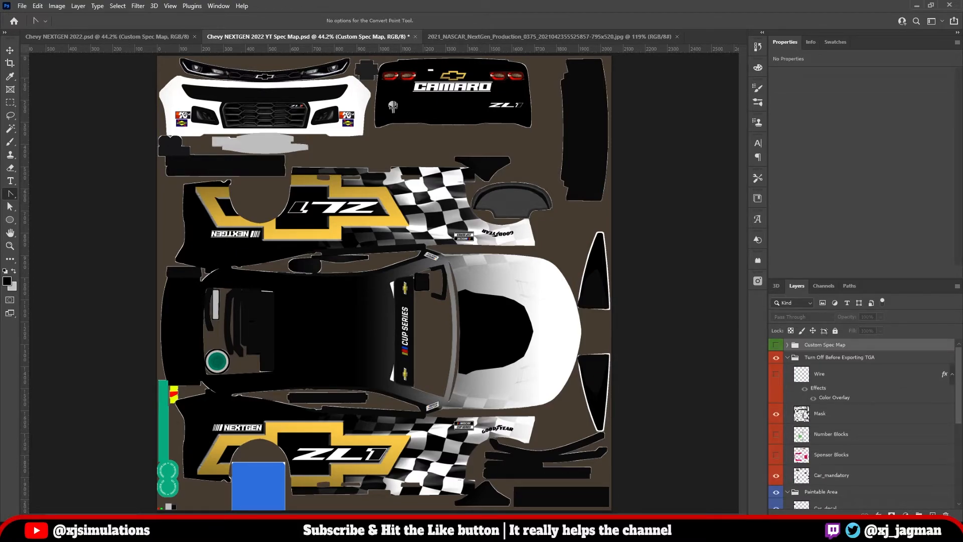
left_click(788, 344)
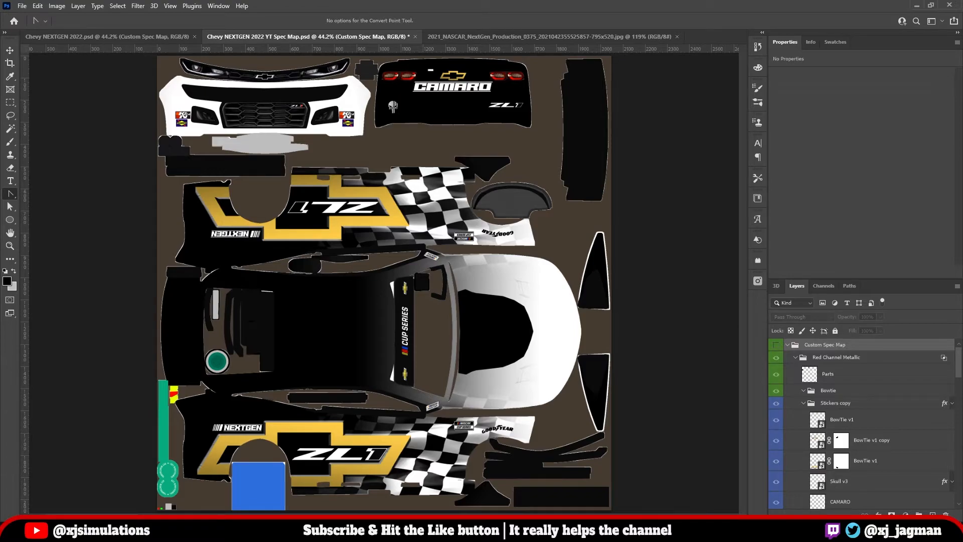
- Move the three BowTie v1 layers from Stickers copy into the Bowtie group in Red Channel Metallic and collapse both groups
left_click(843, 420)
left_click(872, 440, "ctrl")
left_click(866, 461, "ctrl")
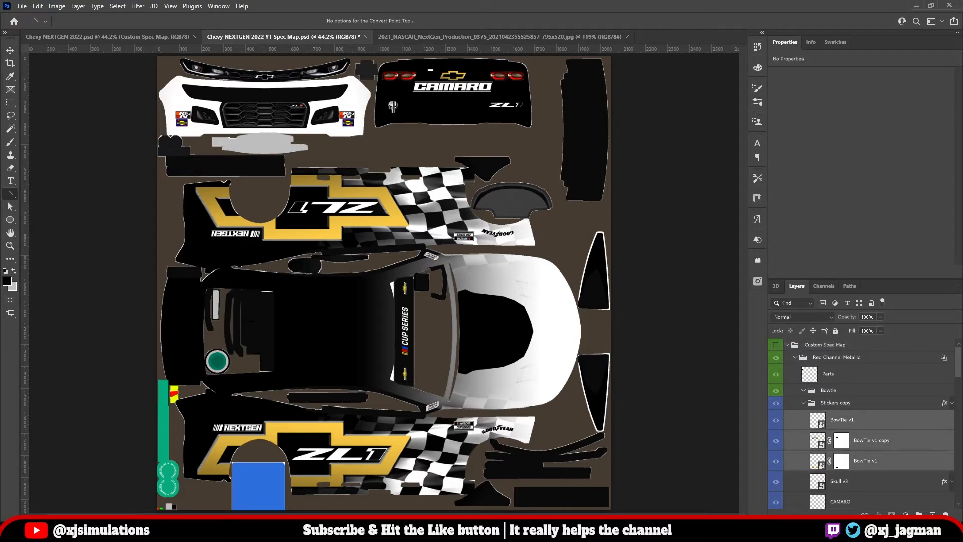
left_click_drag(844, 420, 843, 391)
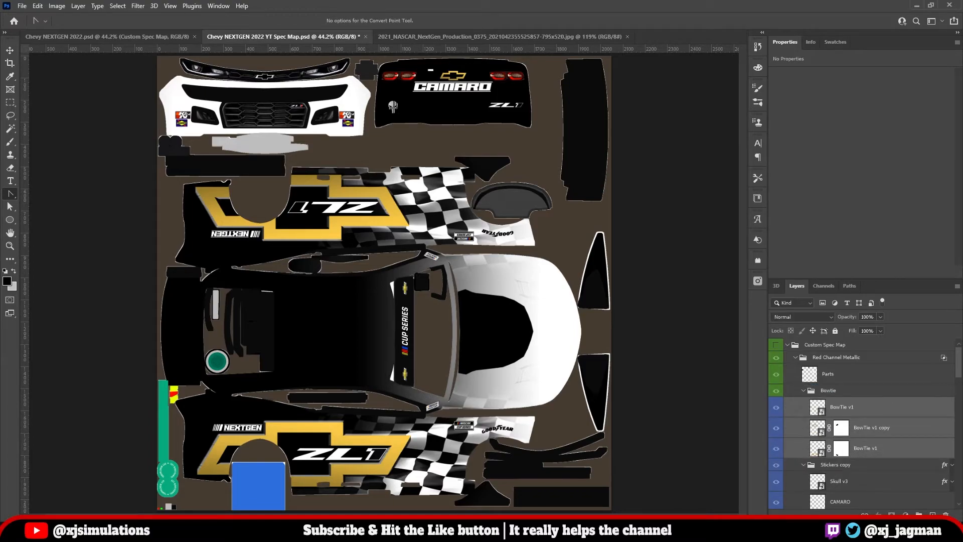
left_click(804, 391)
left_click(803, 403)
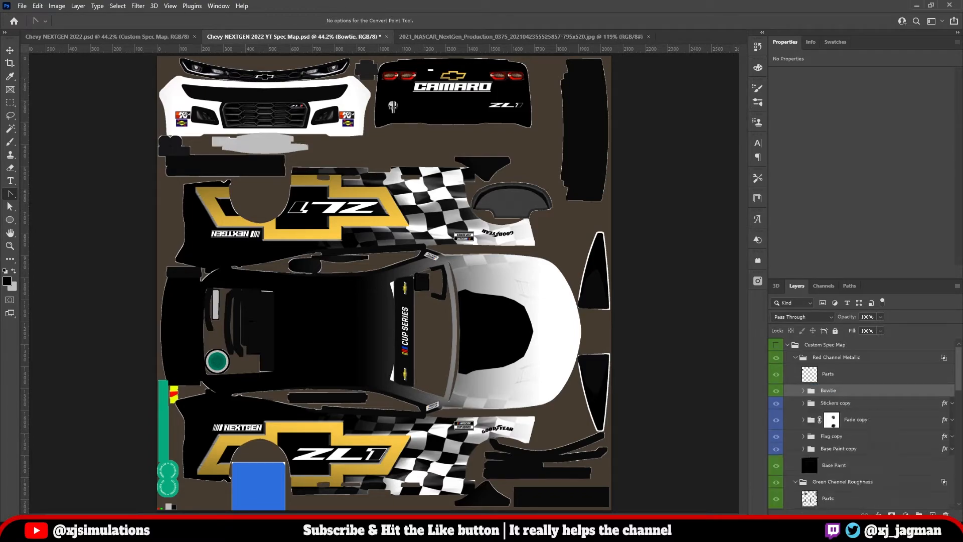
- Create a new group named Bowtie directly above Stickers copy 2 in Green Channel Roughness
scroll(838, 411, "down", 6)
scroll(838, 406, "up", 1)
left_click(837, 402)
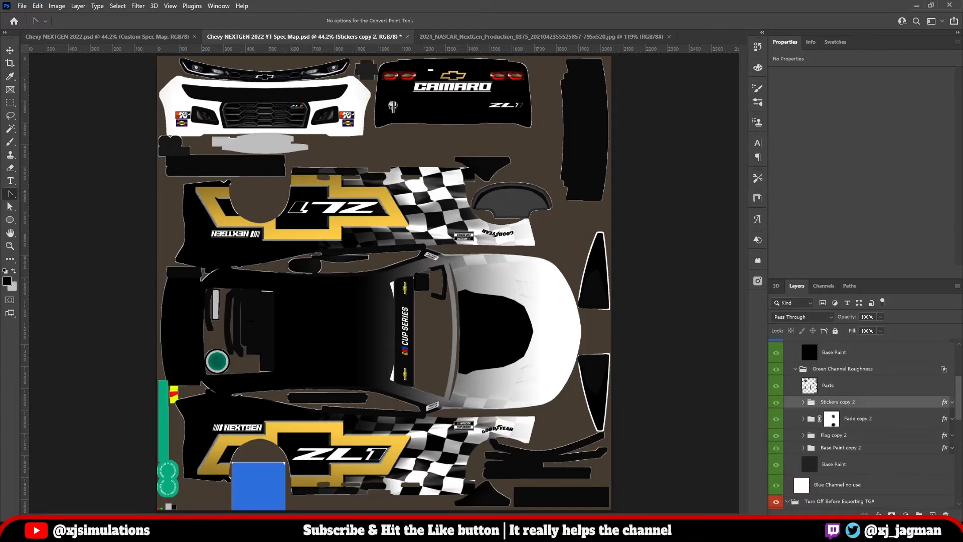
left_click(919, 515)
double_click(831, 401)
type("Bowtie")
key("Return")
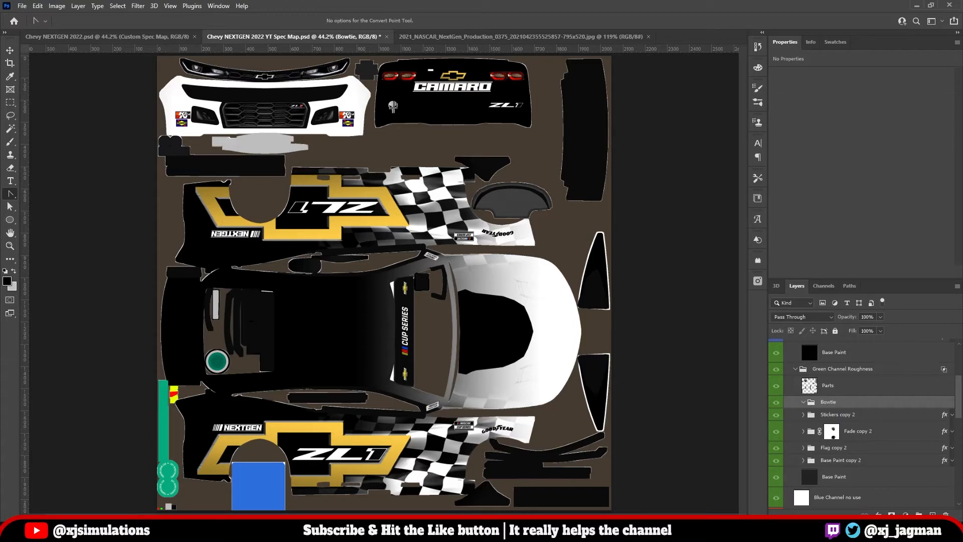
- Move the three BowTie v1 layers from Stickers copy 2 into the Bowtie group in Green Channel Roughness and collapse both groups
left_click(803, 414)
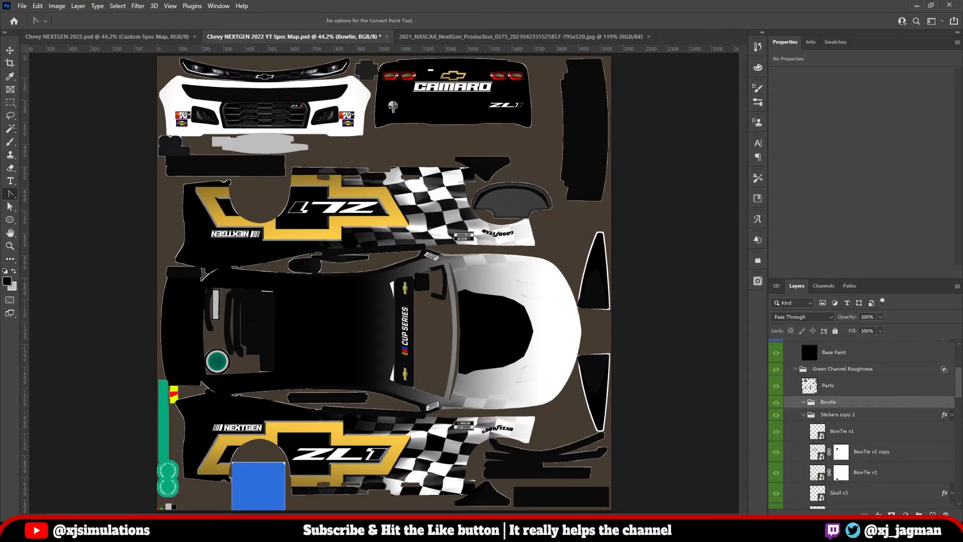
left_click(842, 432)
left_click(866, 472, "shift")
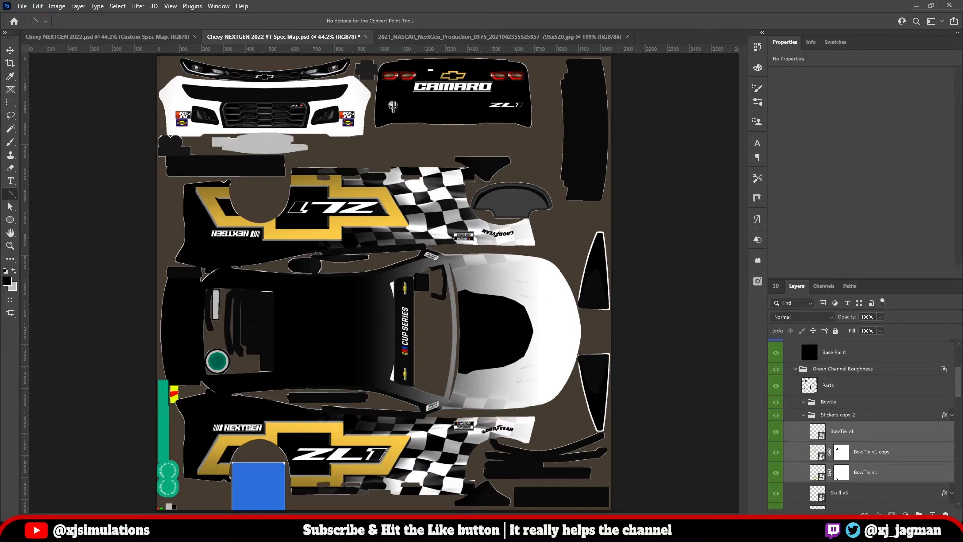
left_click_drag(866, 472, 866, 443)
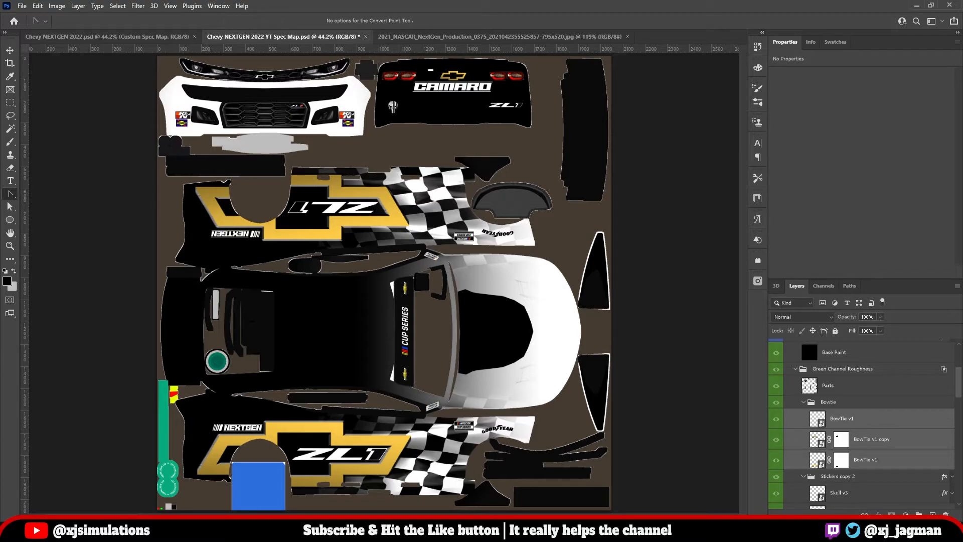
left_click(804, 477)
left_click(804, 402)
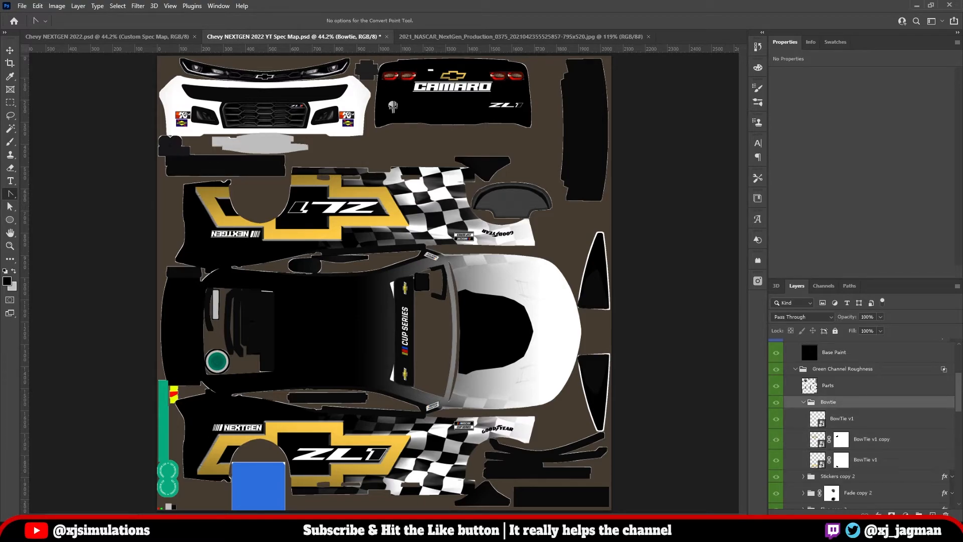
- Add a Color Overlay with 80% brightness to the Bowtie group in Red Channel Metallic and collapse its effects list
scroll(807, 338, "up", 3)
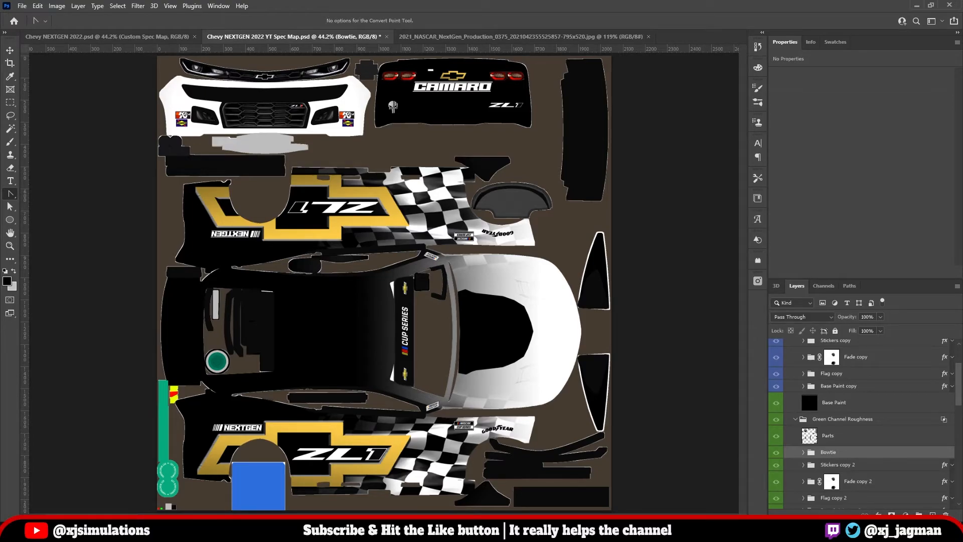
scroll(853, 421, "up", 4)
left_click(829, 390)
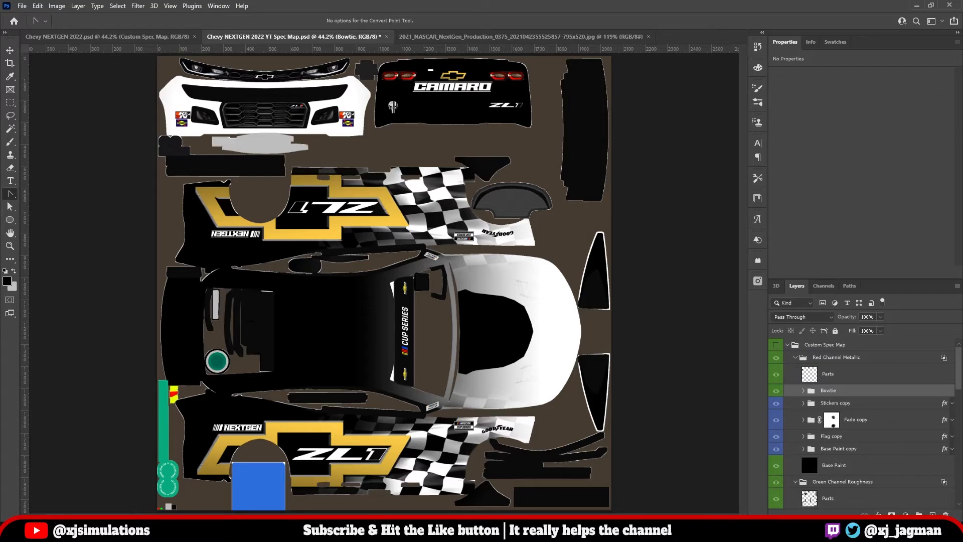
left_click(879, 514)
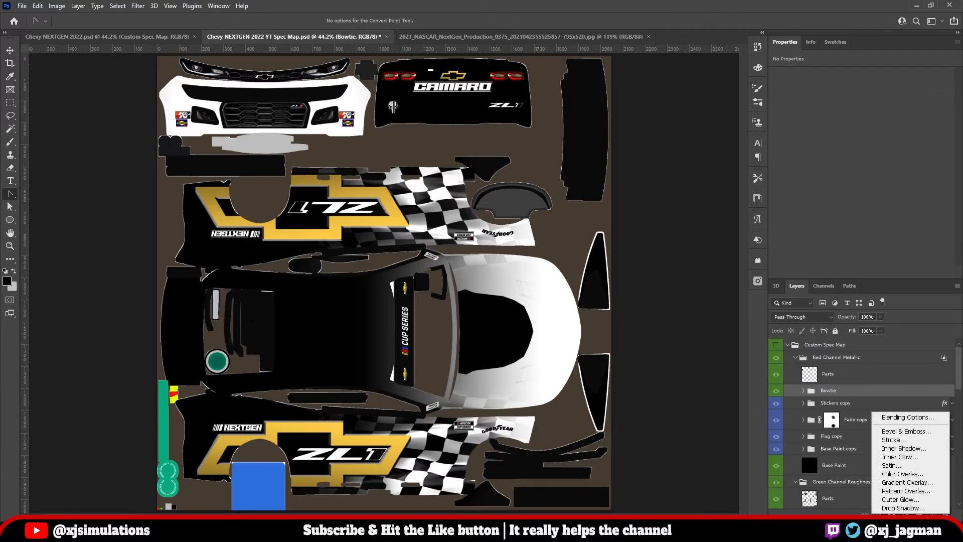
left_click(903, 474)
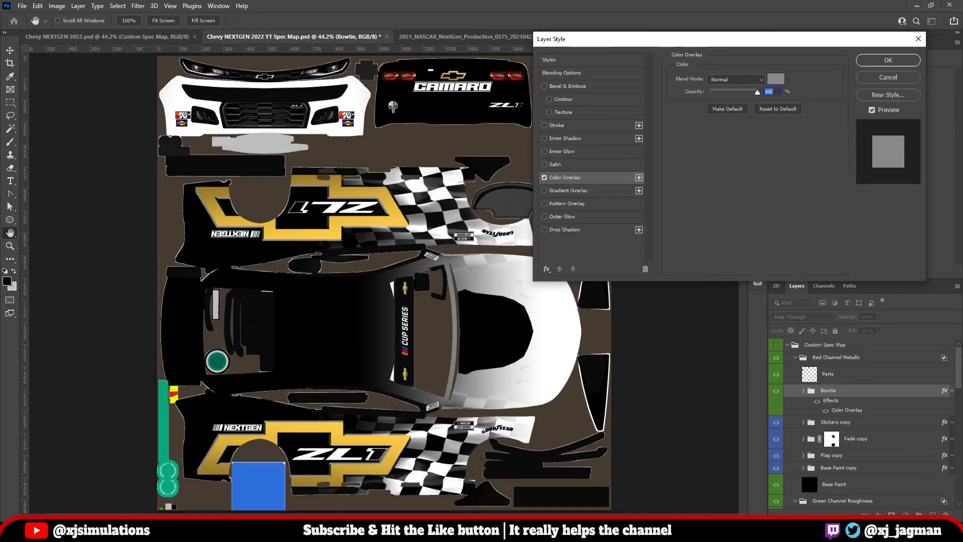
left_click(776, 79)
left_click_drag(627, 253, 618, 253)
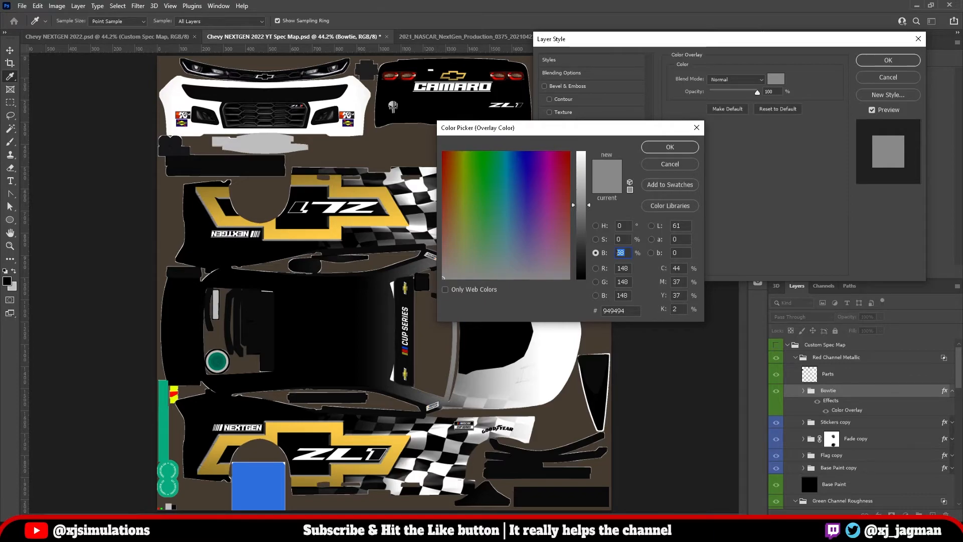
type("8")
type("0")
key("Return")
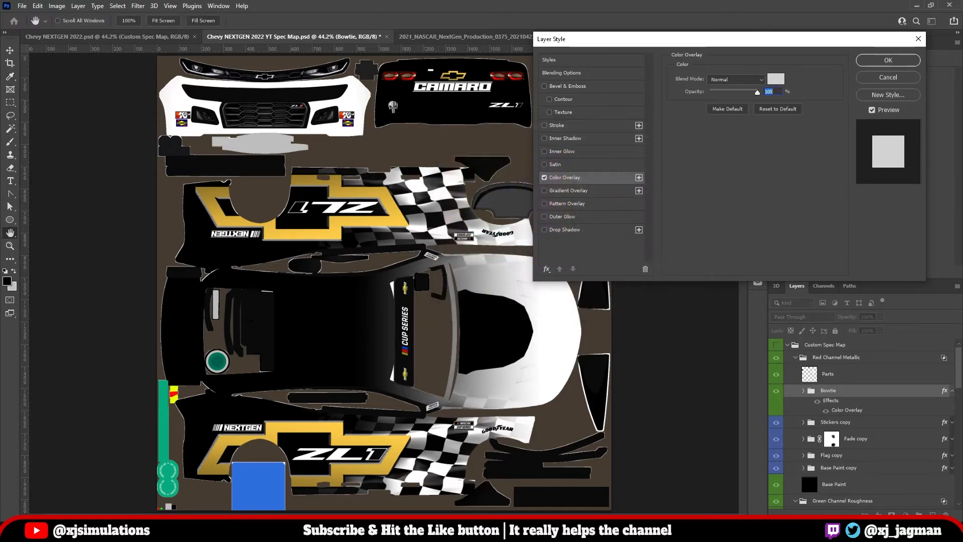
left_click(888, 60)
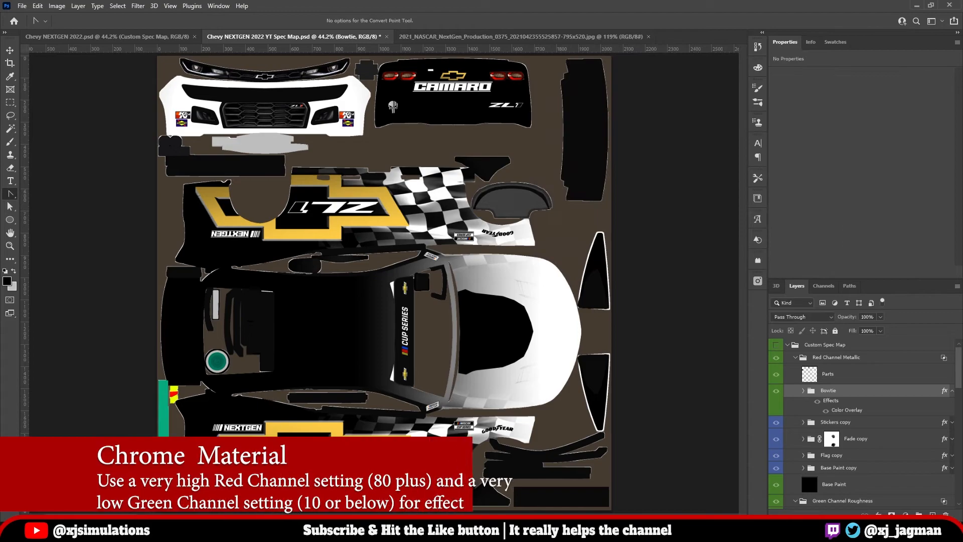
left_click(952, 391)
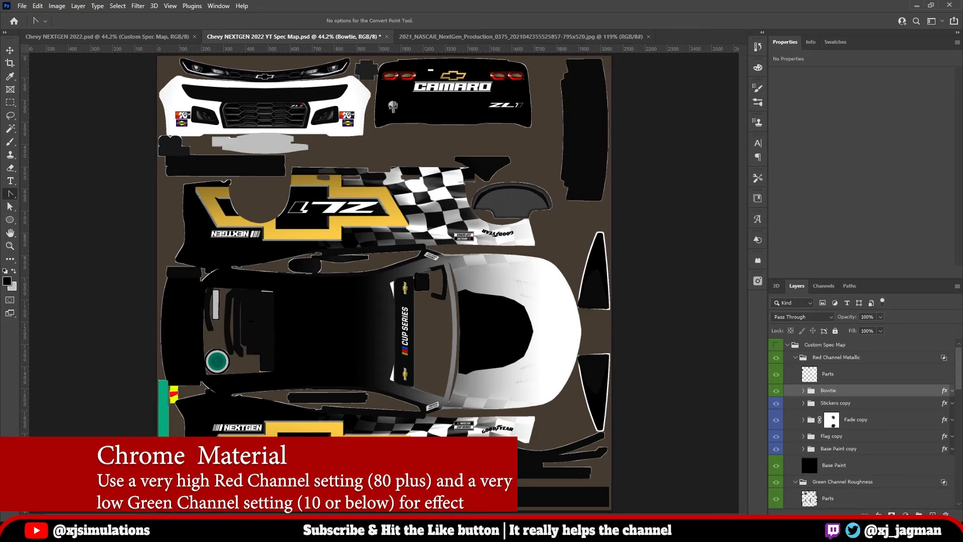
- Add a Color Overlay with 5% brightness to the Bowtie group in Green Channel Roughness and collapse its effects list
scroll(861, 423, "down", 4)
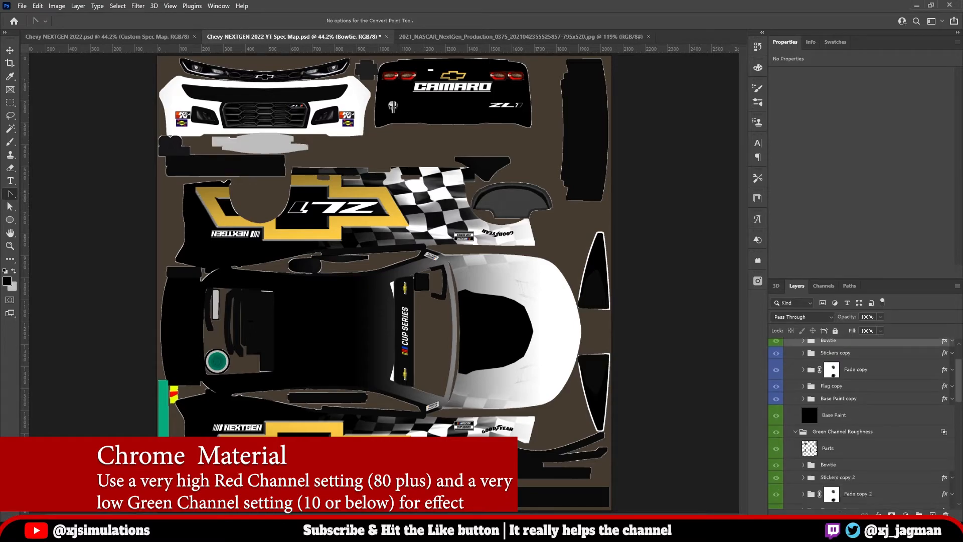
left_click(853, 427)
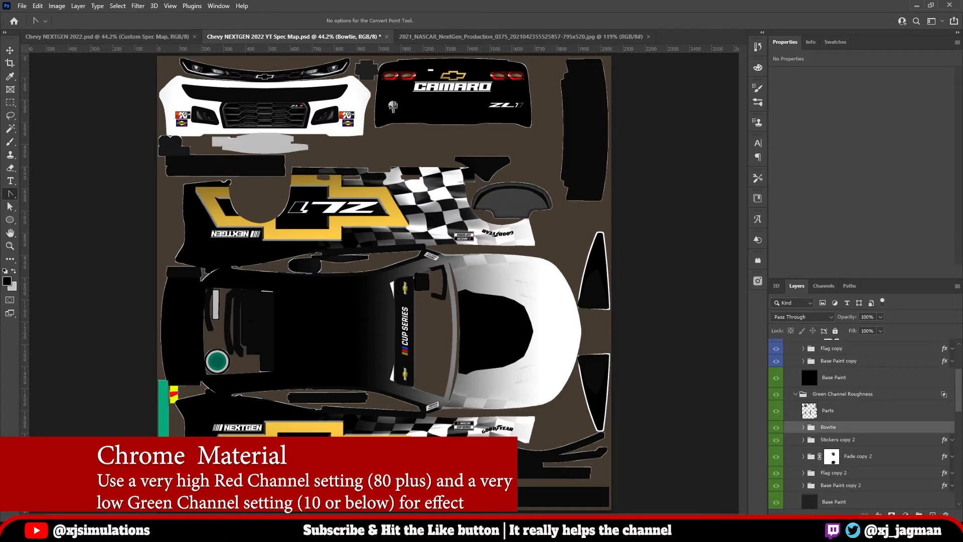
left_click(879, 515)
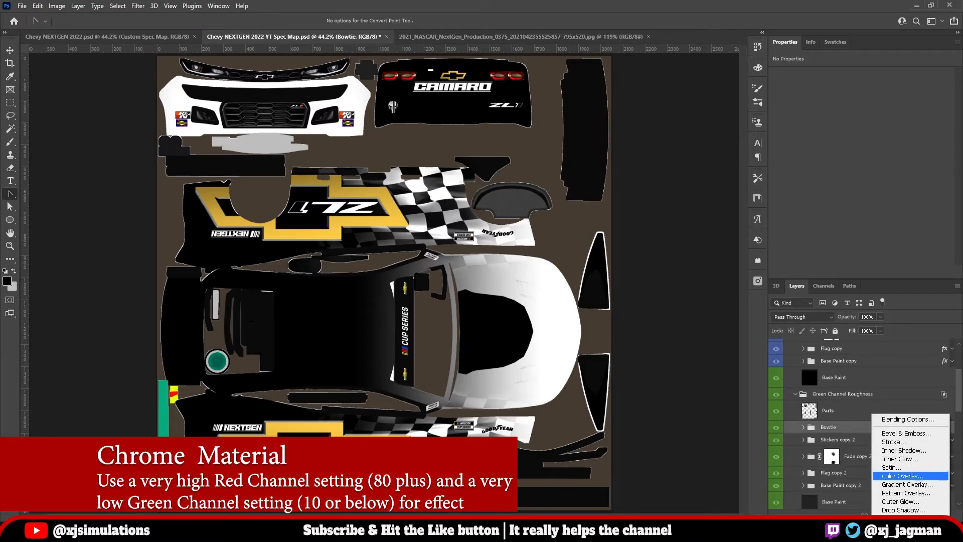
left_click(903, 476)
left_click(775, 79)
left_click(619, 252)
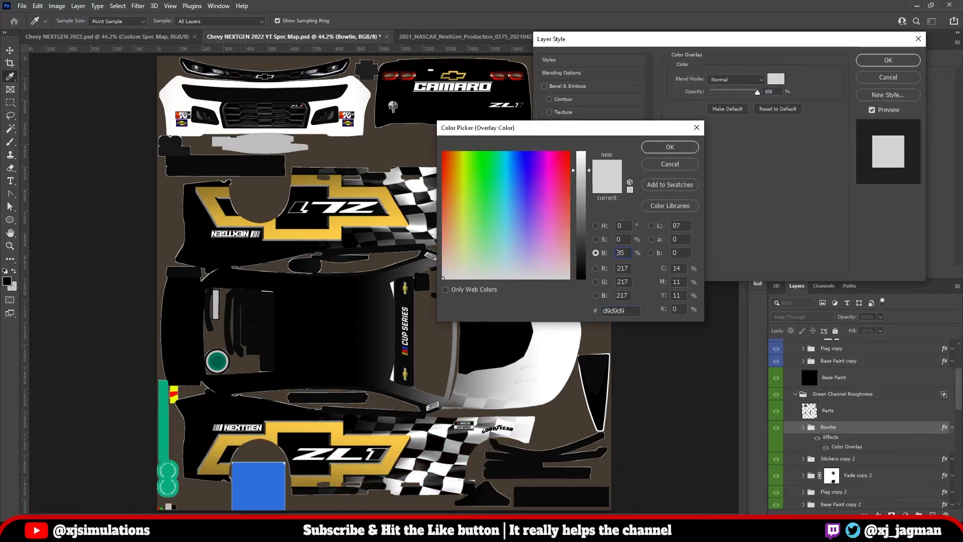
key("BackSpace")
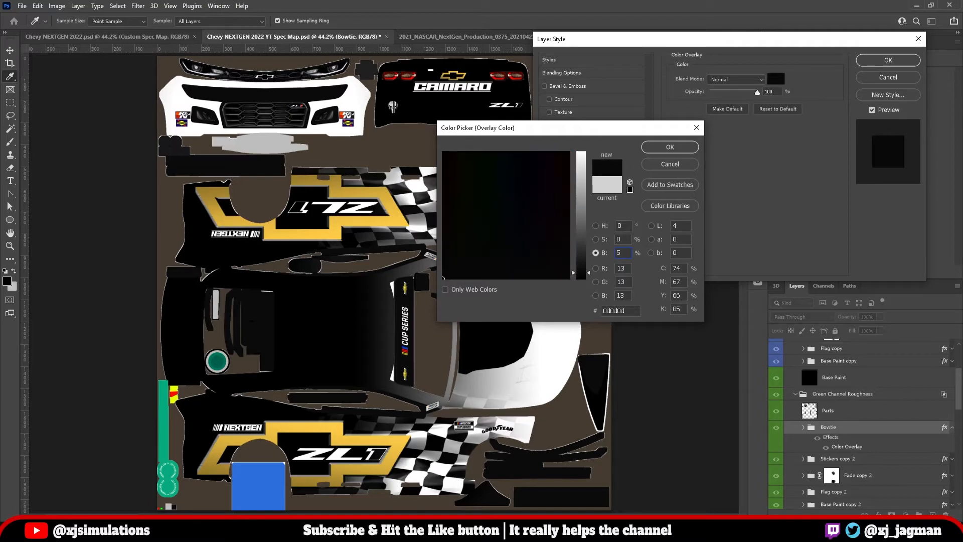
key("Return")
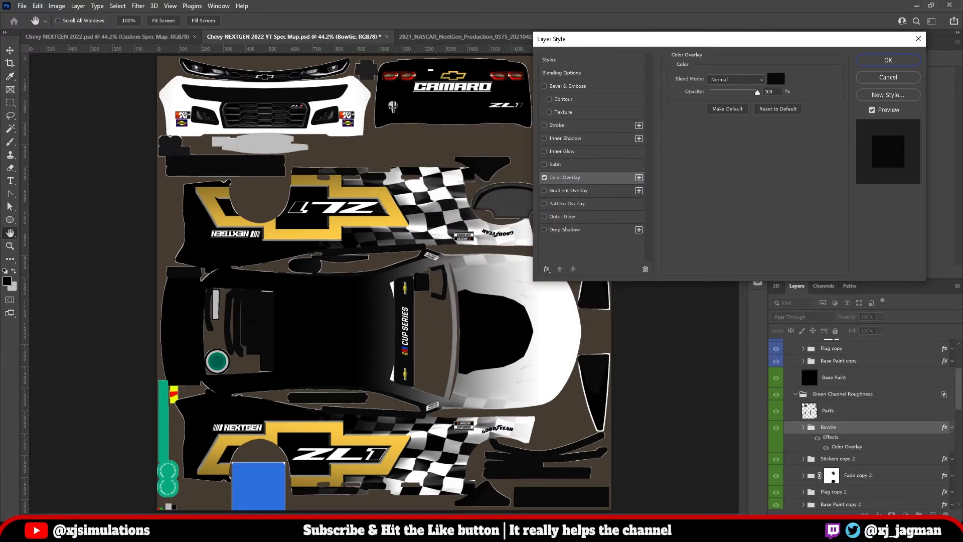
key("Return")
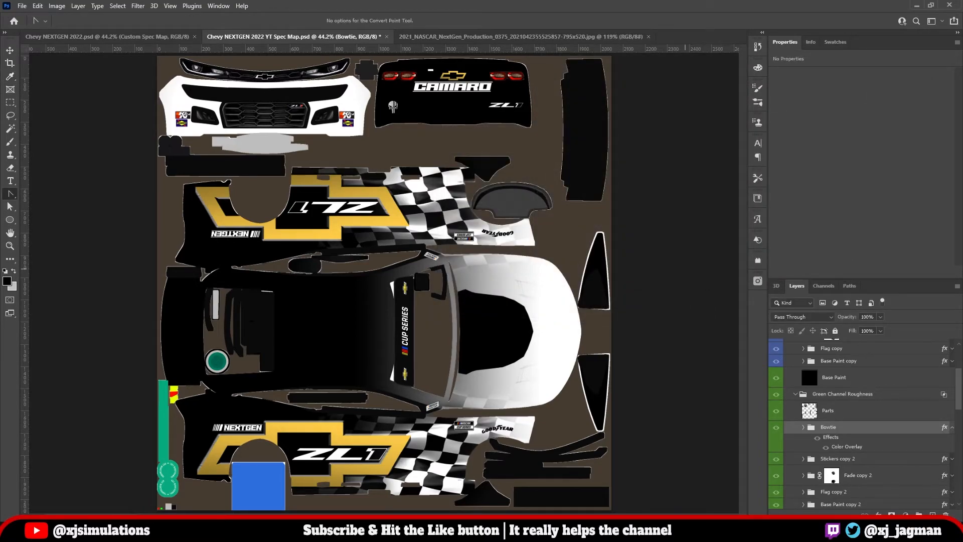
left_click(952, 428)
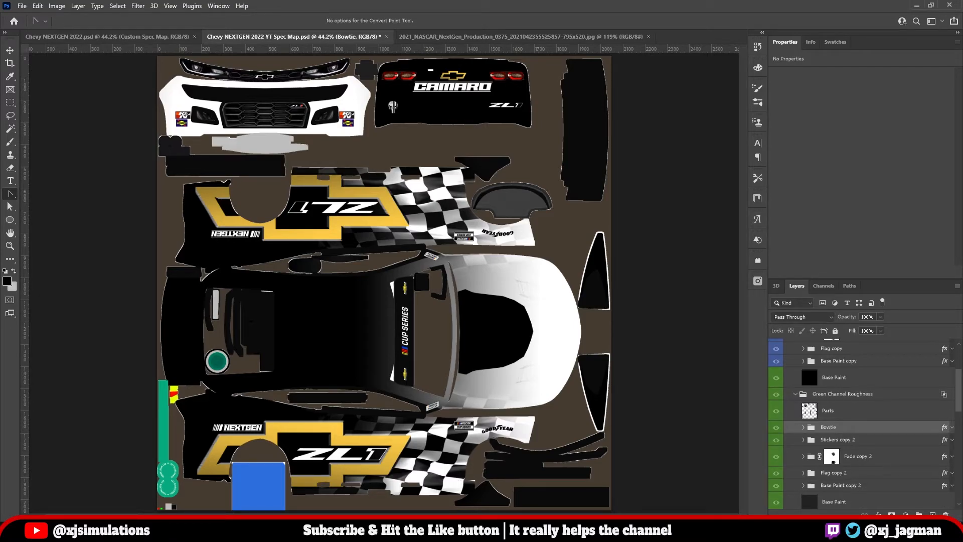
- Show the Custom Spec Map group and save a compressed 24-bit Targa copy over the existing car_spec file in 139_template_NGC
scroll(863, 424, "up", 3)
left_click(776, 345)
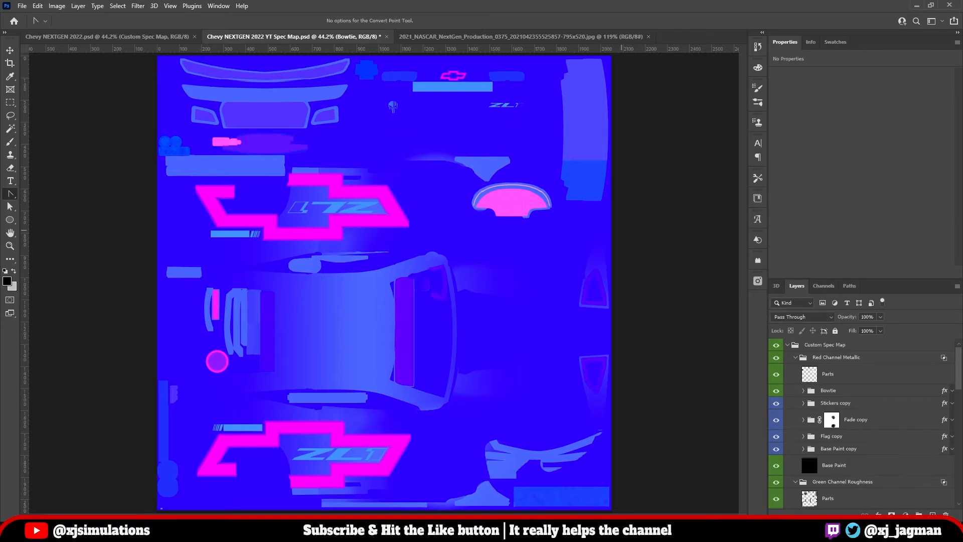
key("ctrl+alt+s")
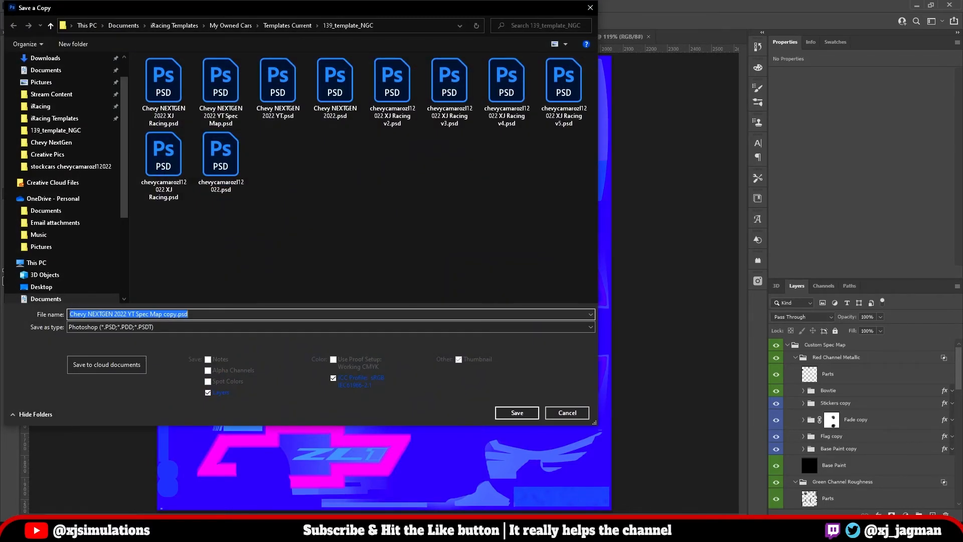
left_click(331, 327)
left_click(331, 488)
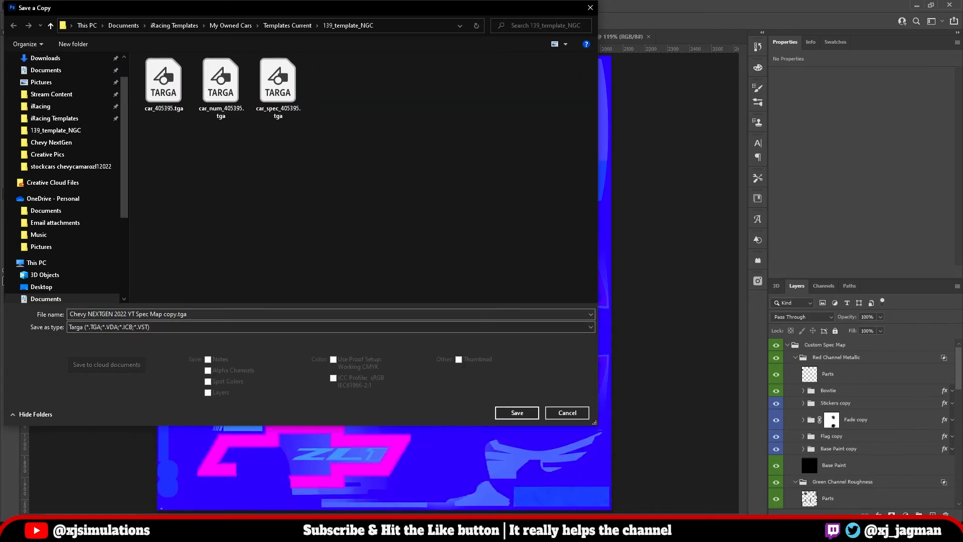
left_click(278, 88)
left_click(517, 413)
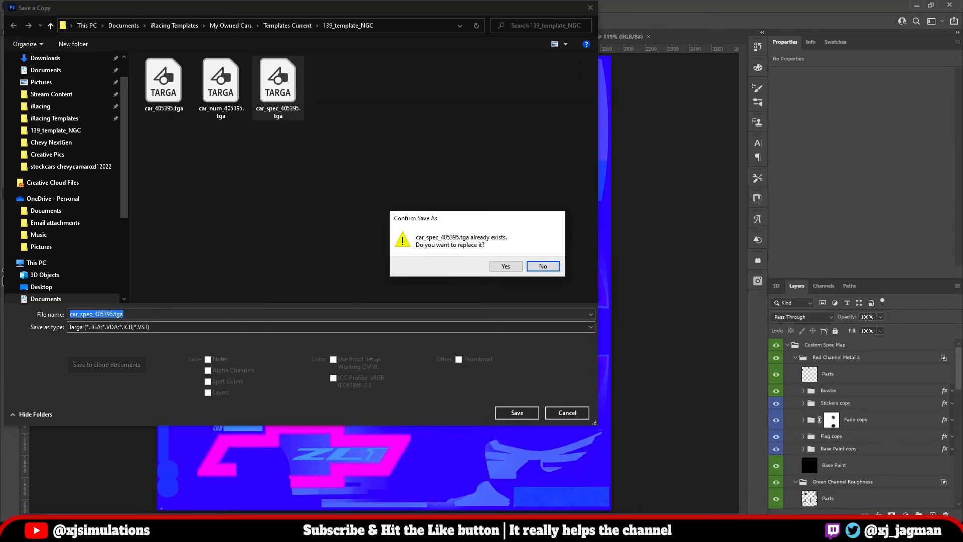
left_click(507, 266)
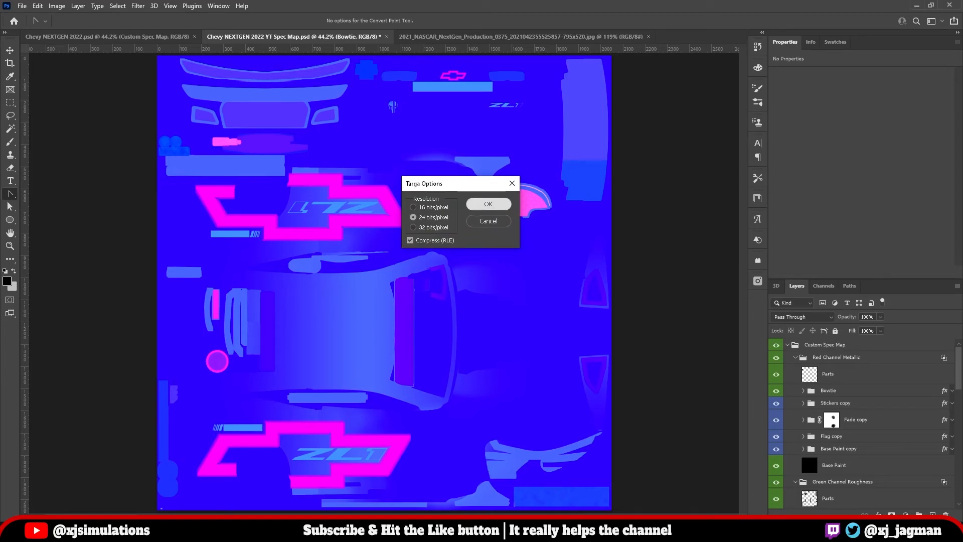
left_click(488, 204)
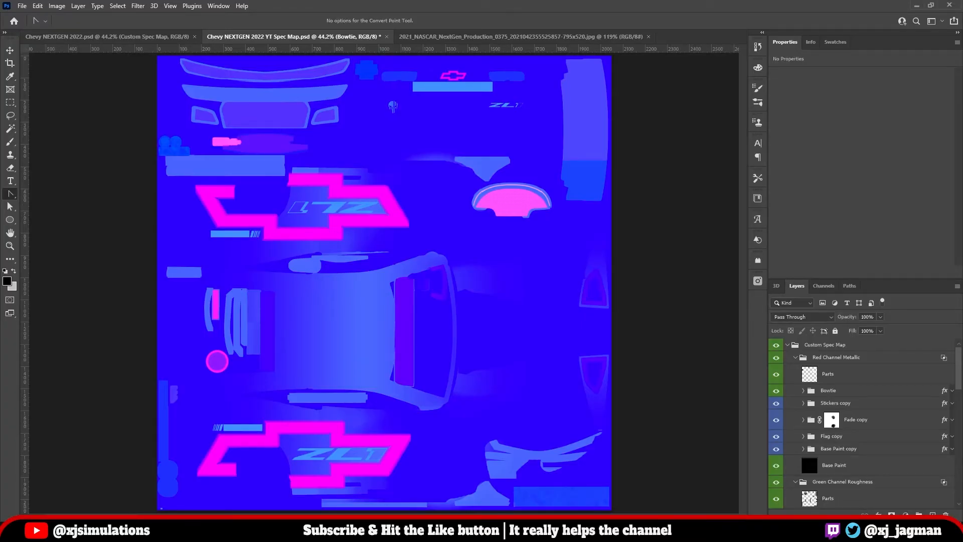
- Hide the whole Custom Spec Map group
scroll(865, 424, "down", 10)
scroll(864, 424, "up", 9)
scroll(865, 424, "up", 1)
left_click(777, 345)
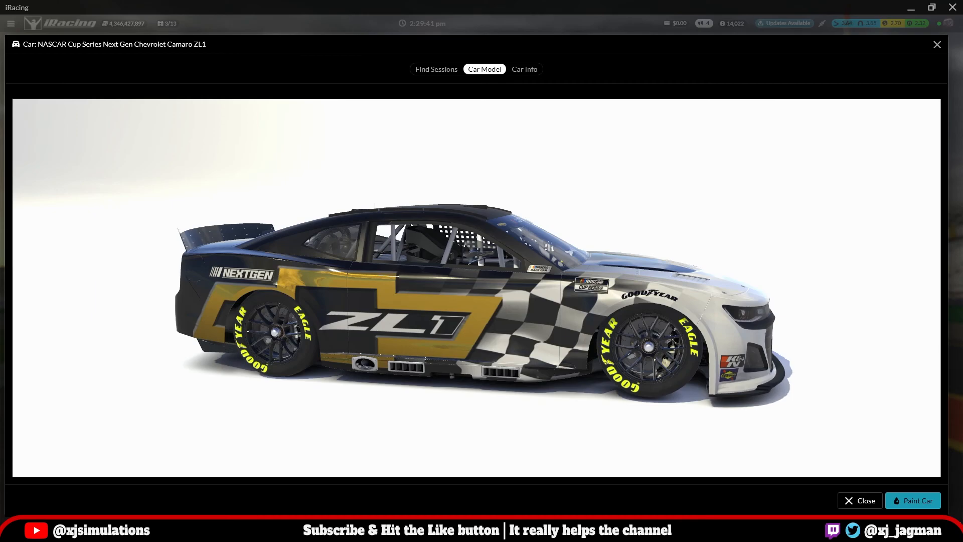
- Switch to iRacing and rotate the Camaro model toward its front to examine the bowtie's chrome finish
left_click_drag(476, 286, 456, 286)
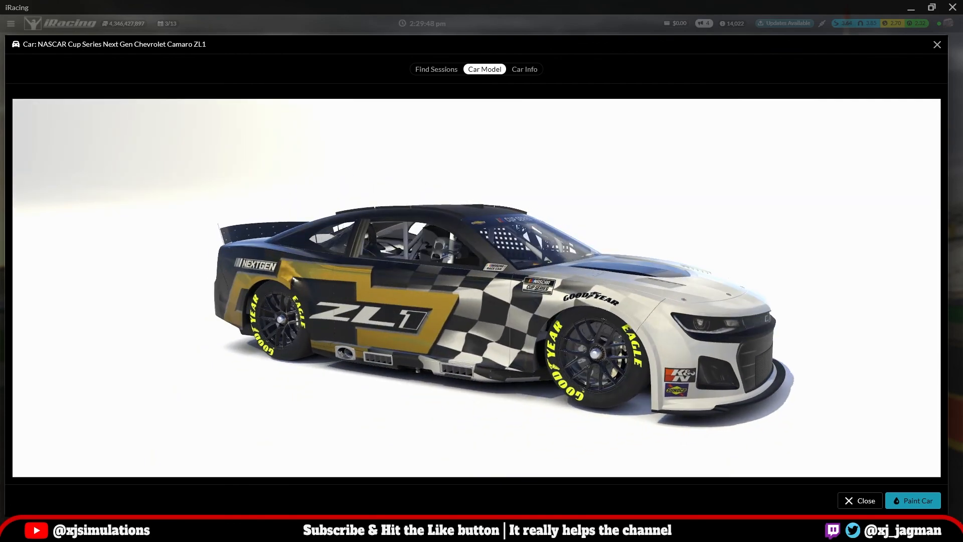